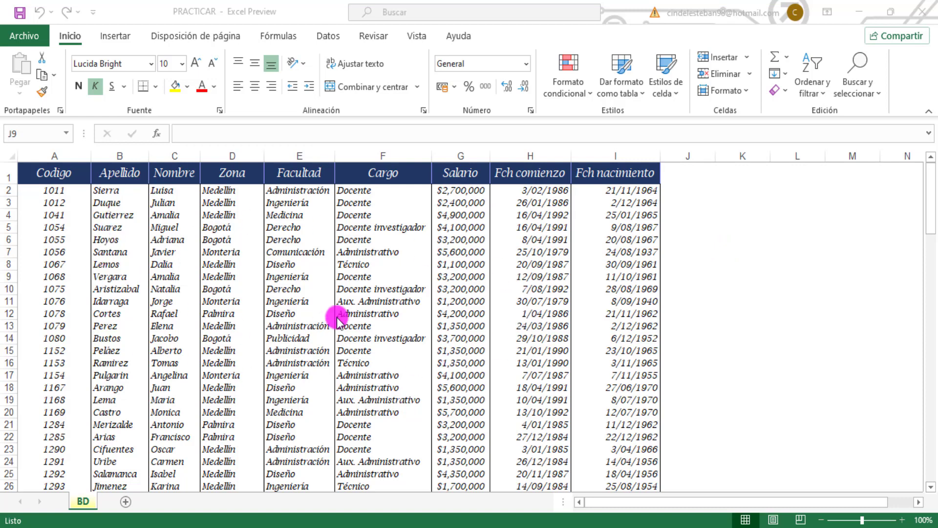
# Put the active cell inside the staff table on the BD sheet and switch to the Insertar ribbon
pyautogui.click(357, 267)
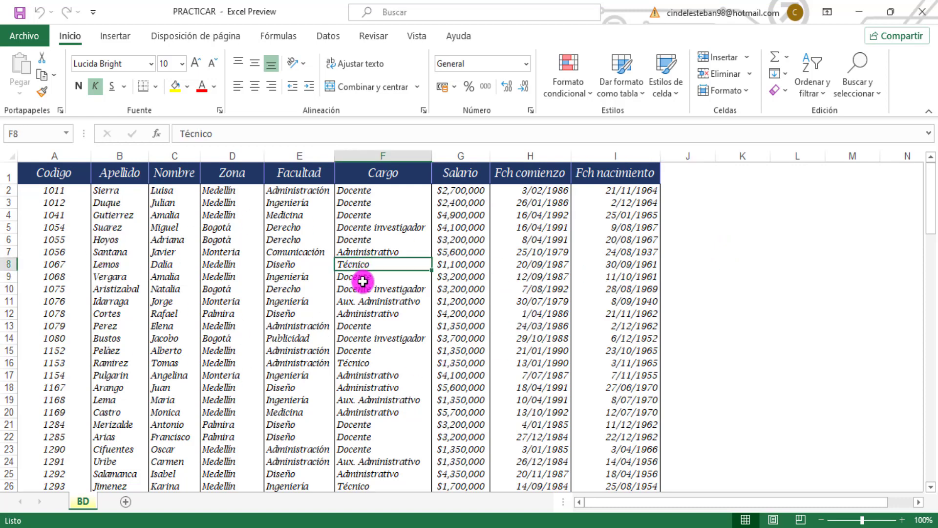
pyautogui.click(257, 337)
pyautogui.click(172, 331)
pyautogui.click(366, 316)
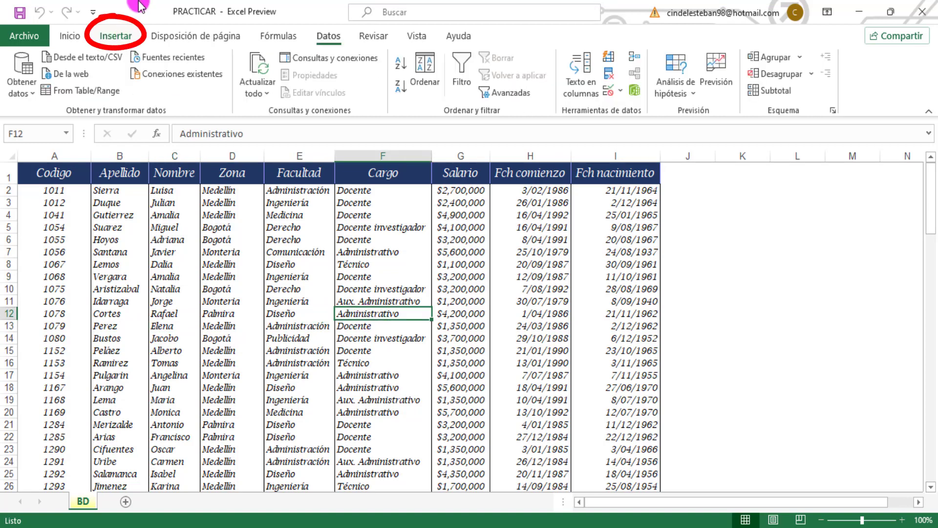
pyautogui.click(115, 36)
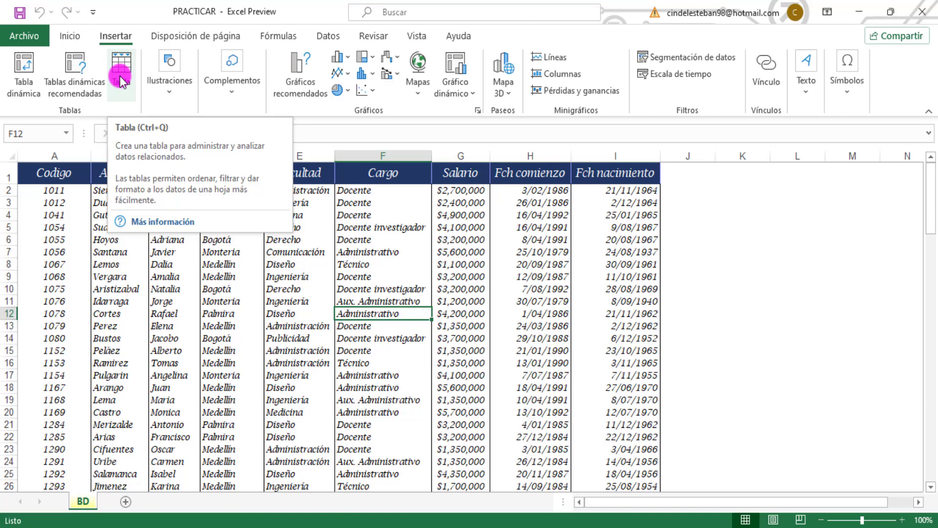
# Insert a pivot table from BD!$A$1:$I$115 on the existing sheet at cell K2
pyautogui.click(24, 70)
pyautogui.moveTo(541, 226); pyautogui.dragTo(535, 228)
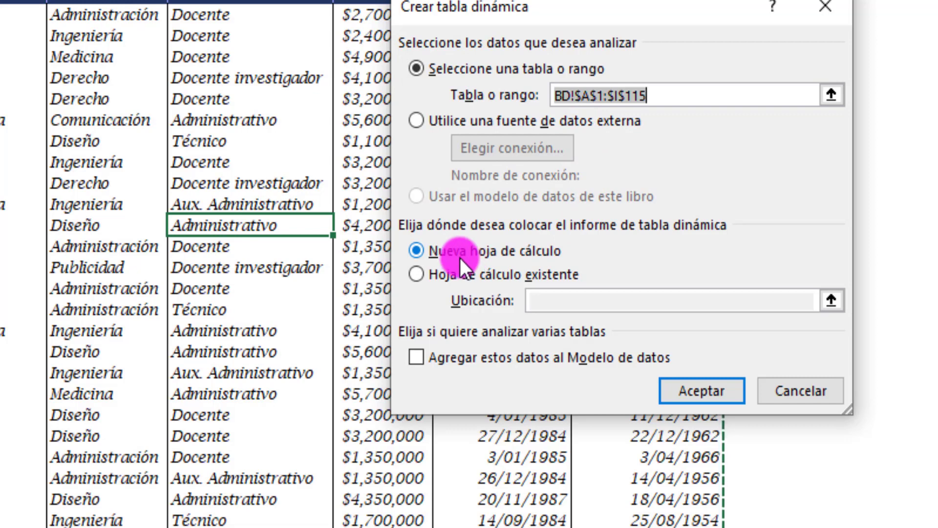
pyautogui.click(497, 274)
pyautogui.moveTo(561, 2); pyautogui.dragTo(146, 12)
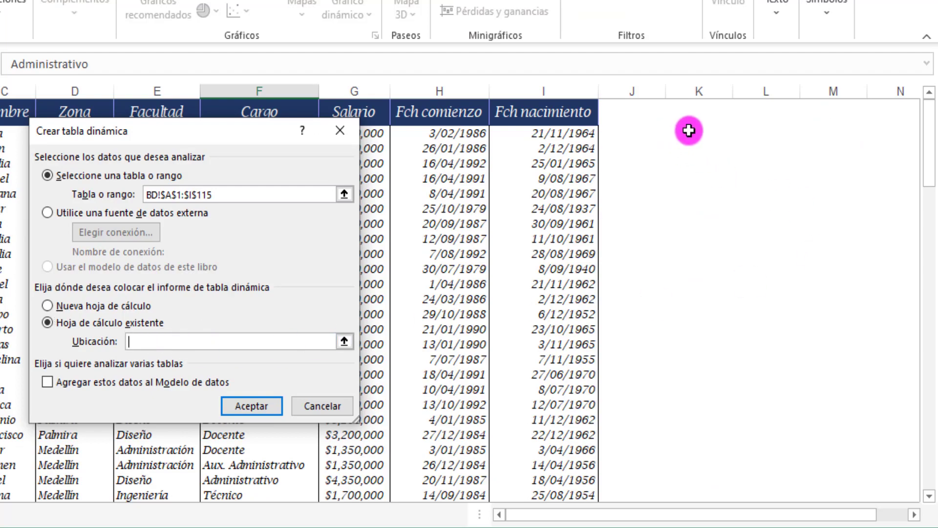
pyautogui.click(689, 130)
pyautogui.click(259, 403)
pyautogui.click(910, 514)
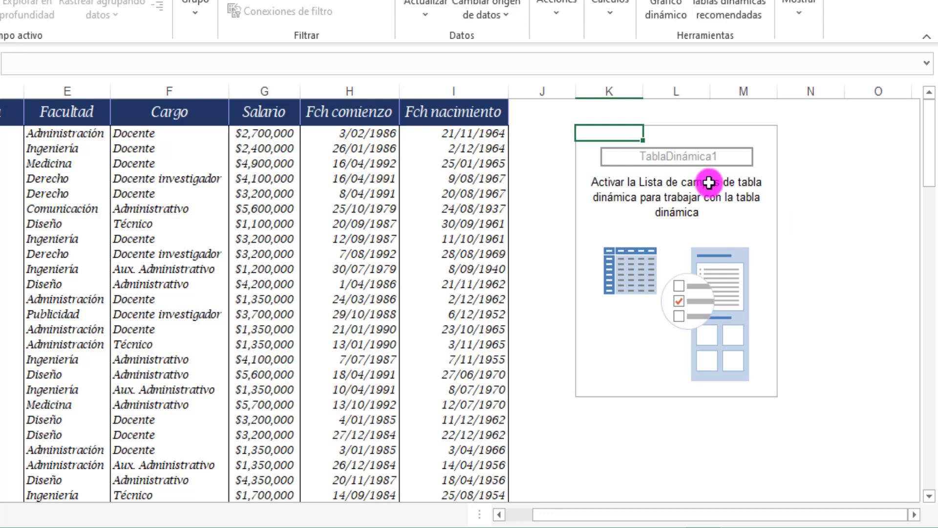
# Select a cell in TablaDinámica1 and turn on its field list via Mostrar > Lista de campos
pyautogui.click(733, 208)
pyautogui.click(625, 238)
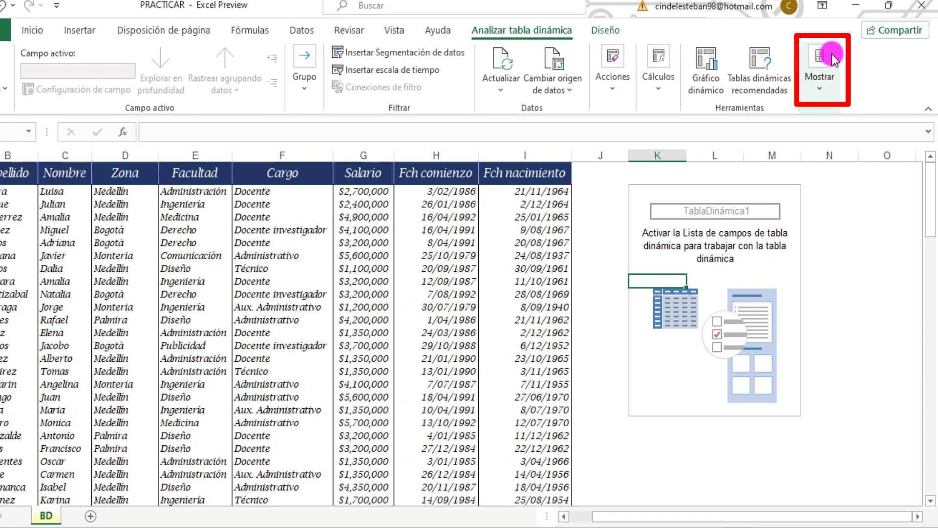
pyautogui.click(832, 57)
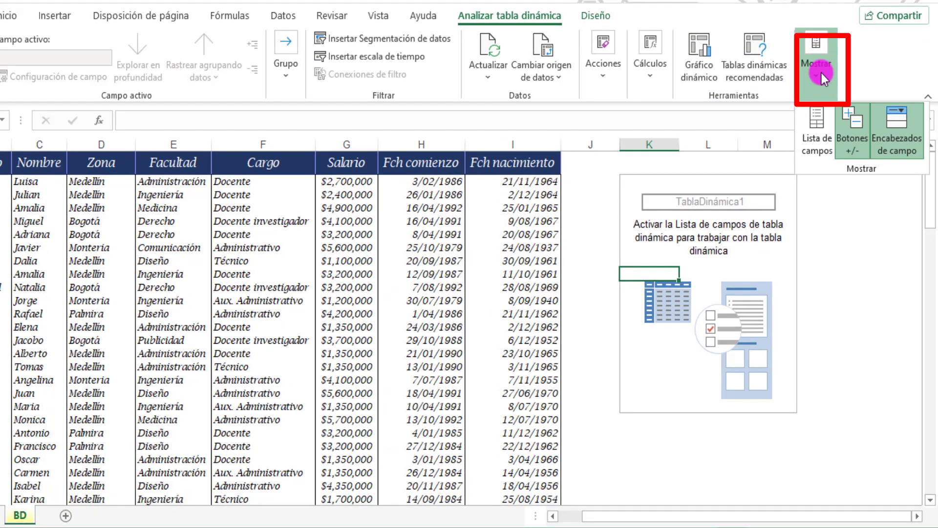
pyautogui.click(814, 135)
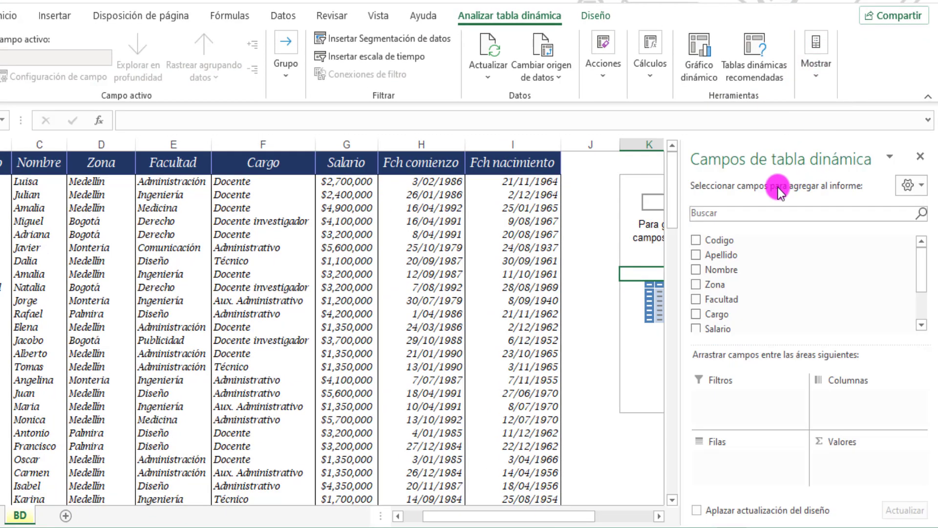
pyautogui.click(658, 517)
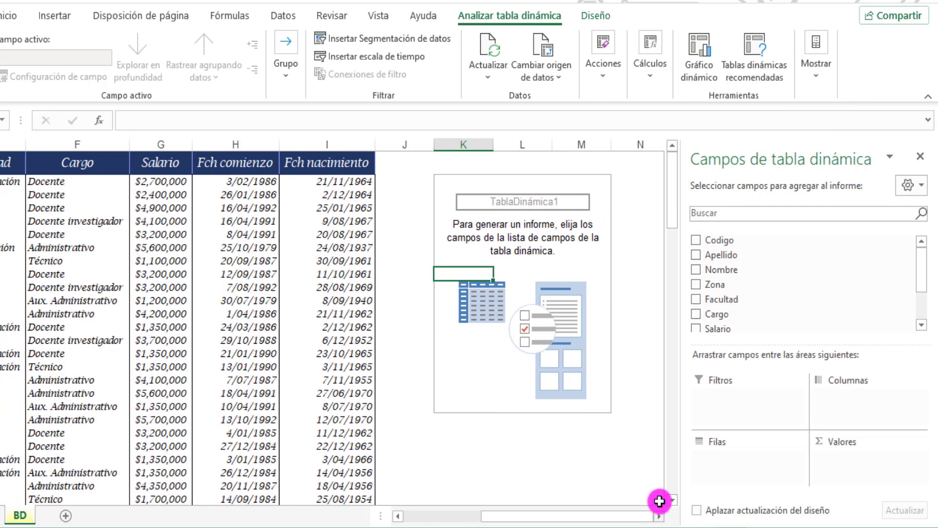
# Reopen the Campos de tabla dinámica pane from Analizar tabla dinámica after leaving the pivot
pyautogui.click(921, 156)
pyautogui.click(588, 266)
pyautogui.click(683, 256)
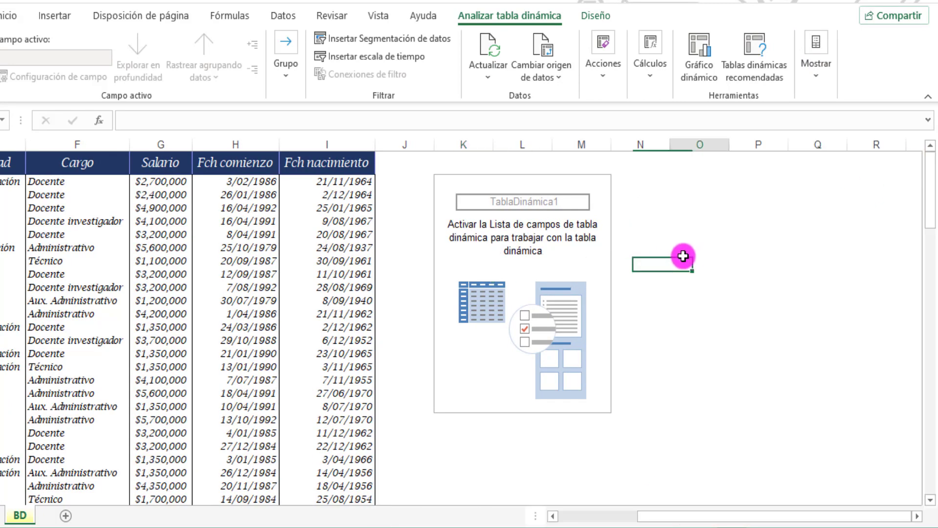
pyautogui.click(586, 241)
pyautogui.click(645, 310)
pyautogui.click(584, 281)
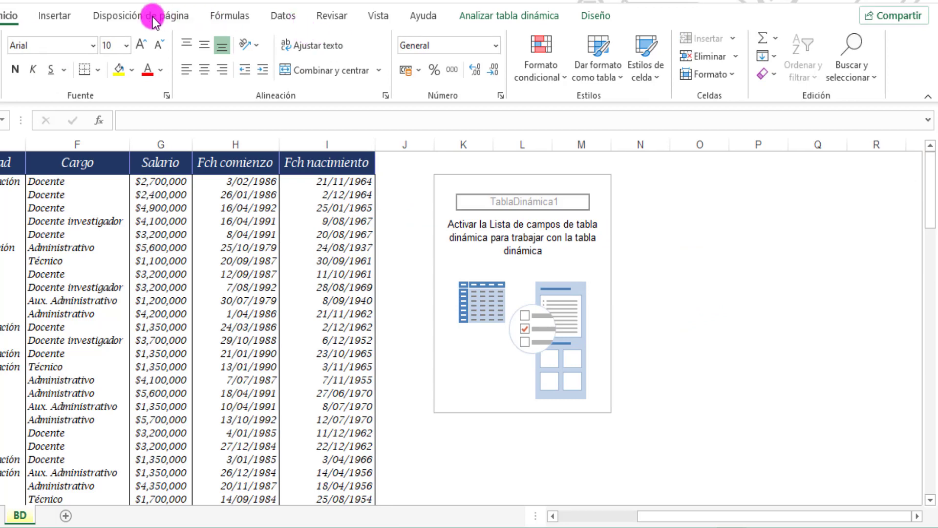
pyautogui.click(499, 18)
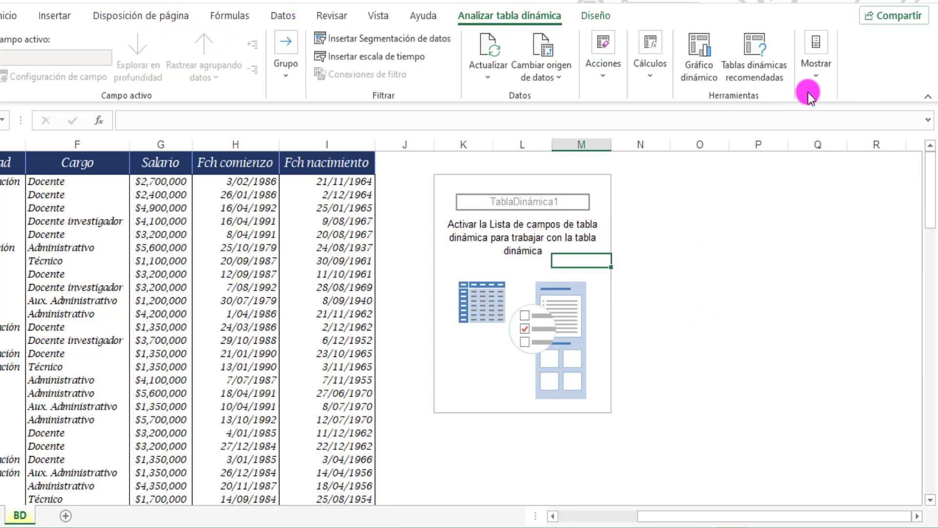
pyautogui.click(820, 78)
pyautogui.click(816, 139)
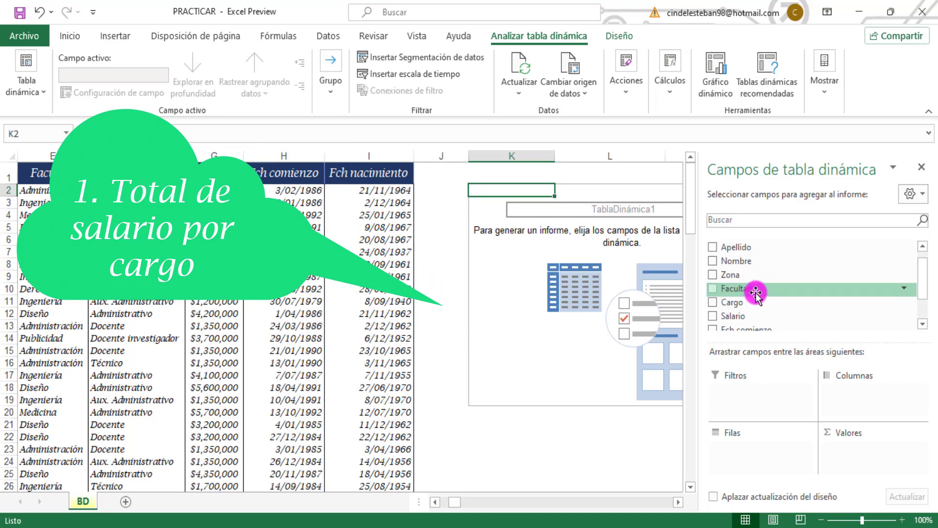
# Put Cargo in Filas and Salario in Valores, giving Suma de Salario per cargo (total 338050000)
pyautogui.moveTo(747, 302); pyautogui.dragTo(750, 450)
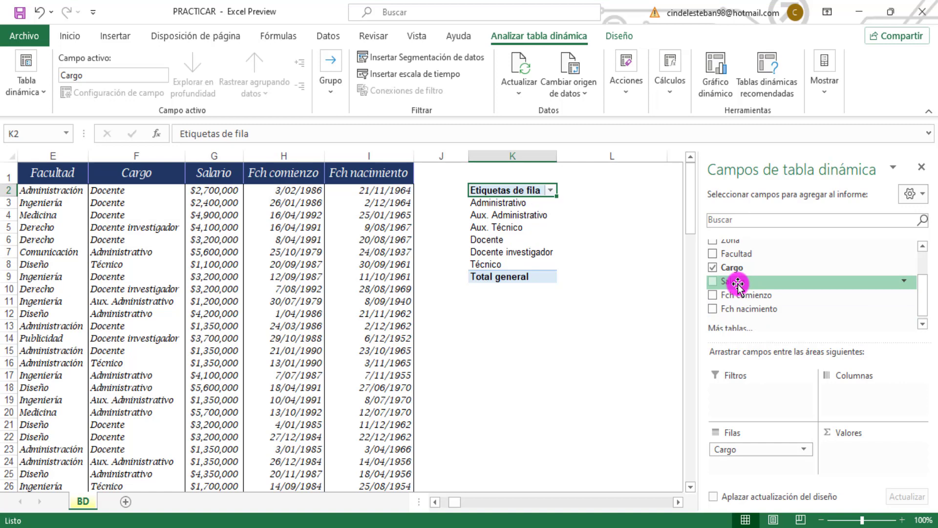
pyautogui.moveTo(738, 283)
pyautogui.mouseDown()
pyautogui.moveTo(781, 390)
pyautogui.moveTo(884, 462)
pyautogui.mouseUp()
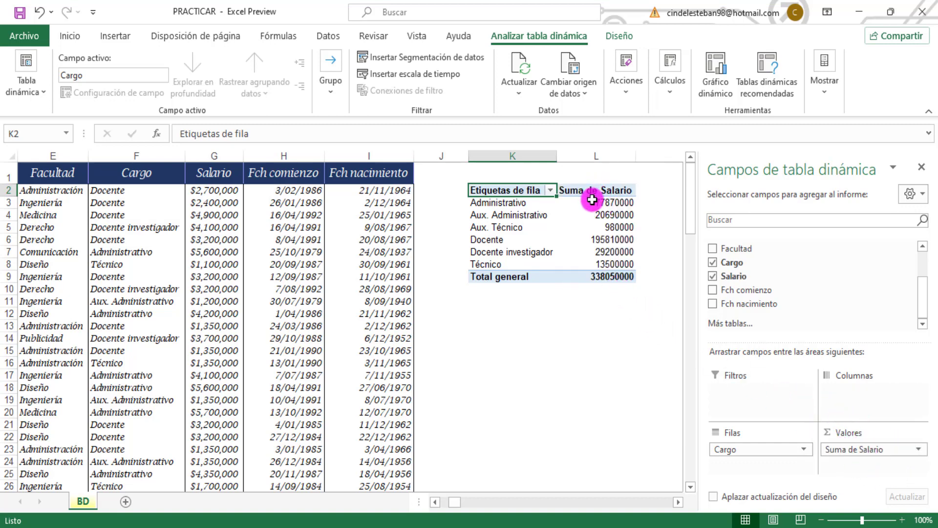
pyautogui.click(513, 202)
pyautogui.click(538, 215)
pyautogui.click(537, 251)
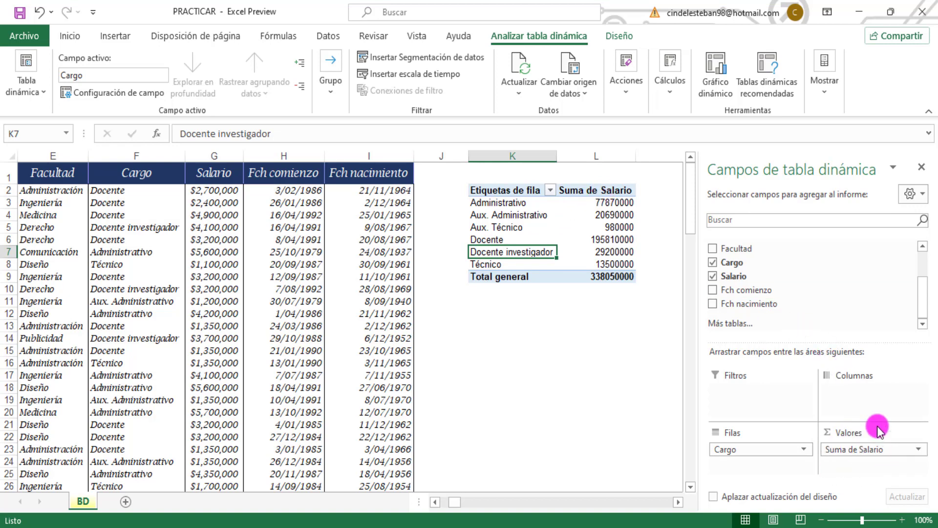
# Change the salary value field's summary to Máx., then to Mín. de Salario
pyautogui.click(920, 451)
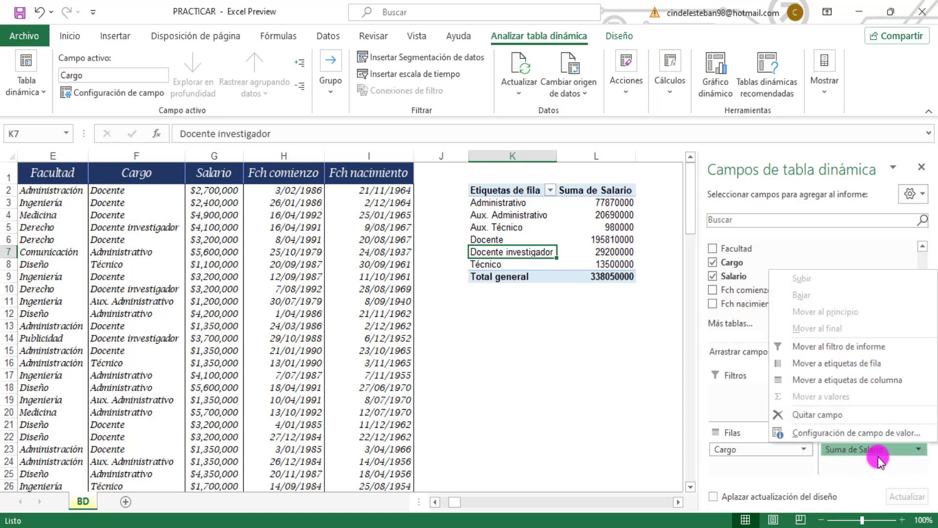
pyautogui.click(847, 433)
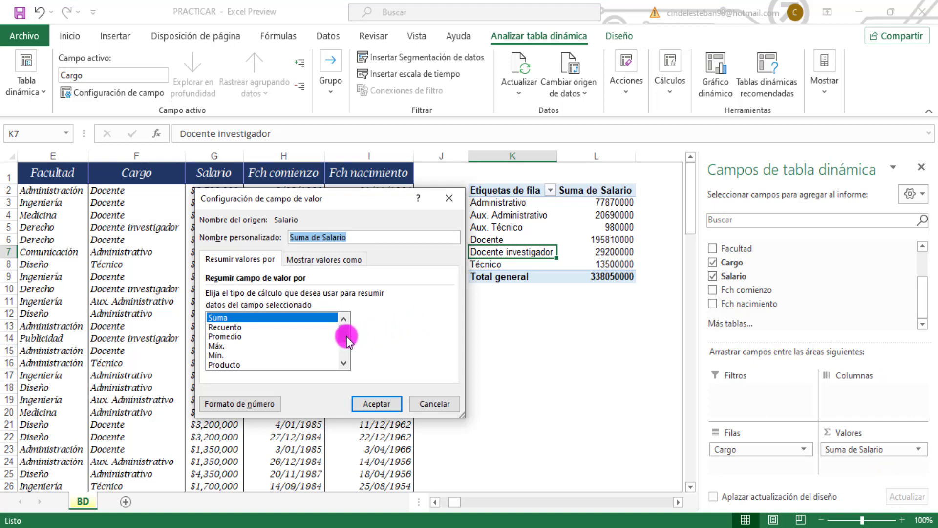
pyautogui.moveTo(341, 335)
pyautogui.mouseDown()
pyautogui.moveTo(343, 351)
pyautogui.moveTo(345, 326)
pyautogui.mouseUp()
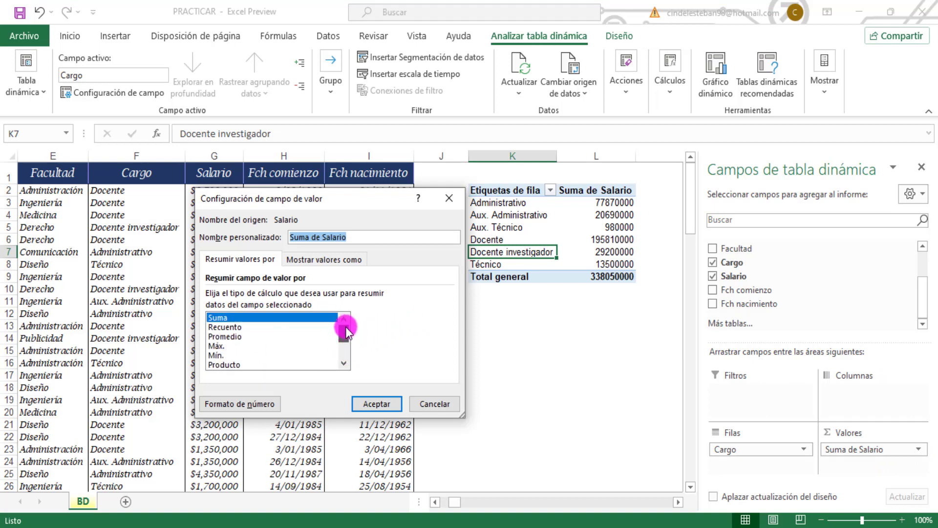
pyautogui.click(227, 345)
pyautogui.doubleClick(227, 345)
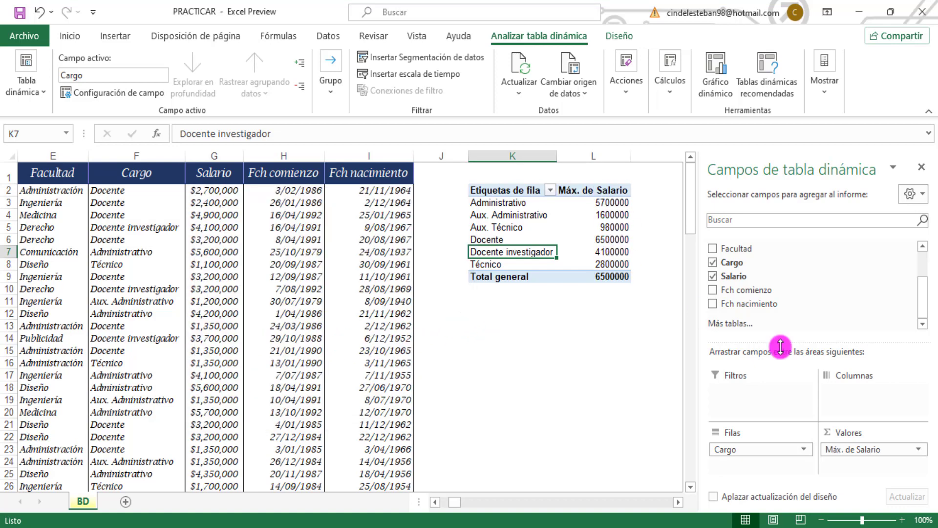
pyautogui.click(919, 452)
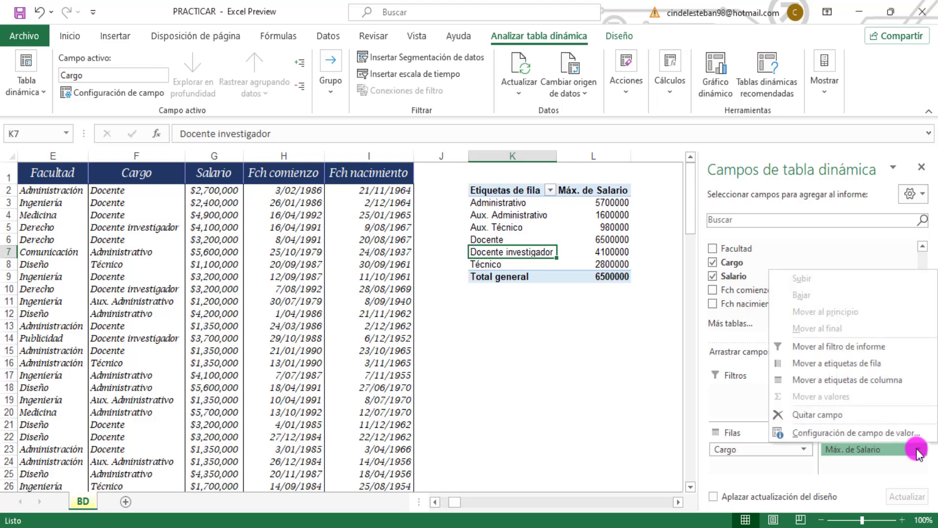
pyautogui.click(855, 433)
pyautogui.click(222, 355)
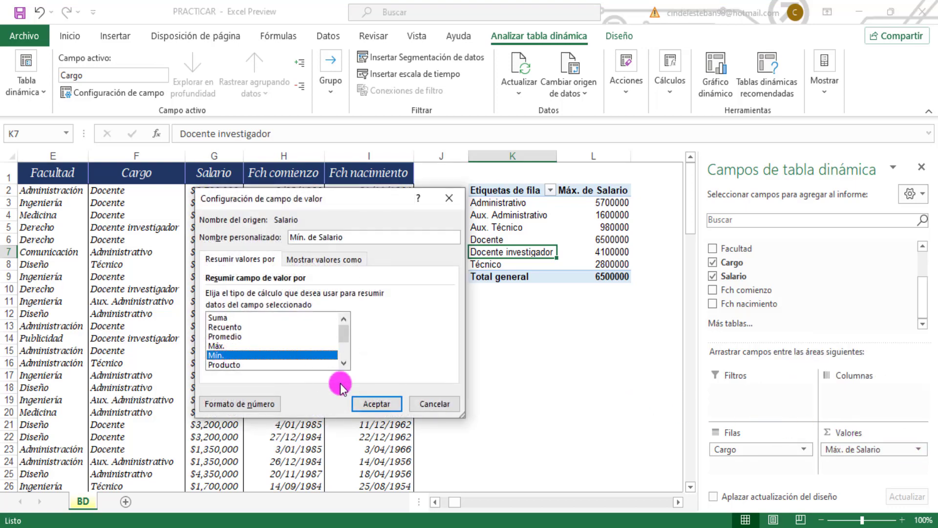
pyautogui.click(377, 404)
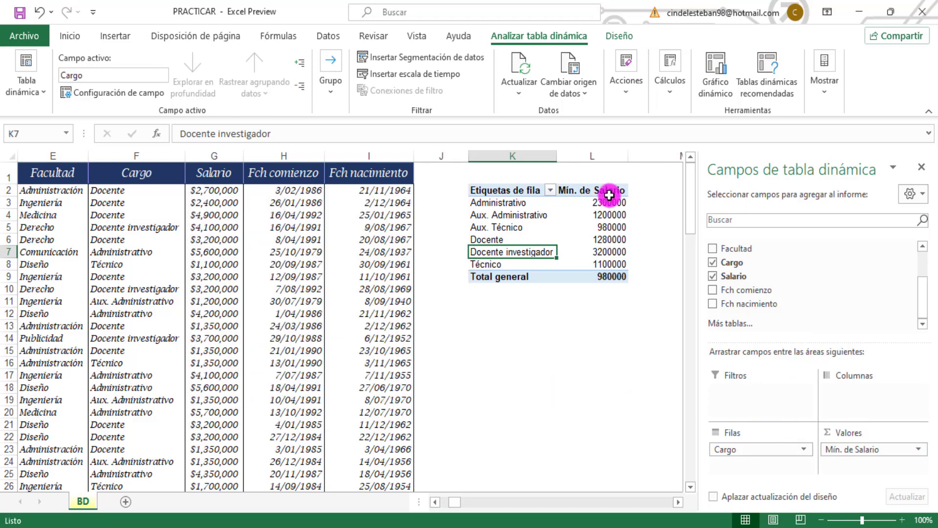
# Format Mín. de Salario as Moneda with the $ symbol and two decimals
pyautogui.click(917, 449)
pyautogui.click(833, 430)
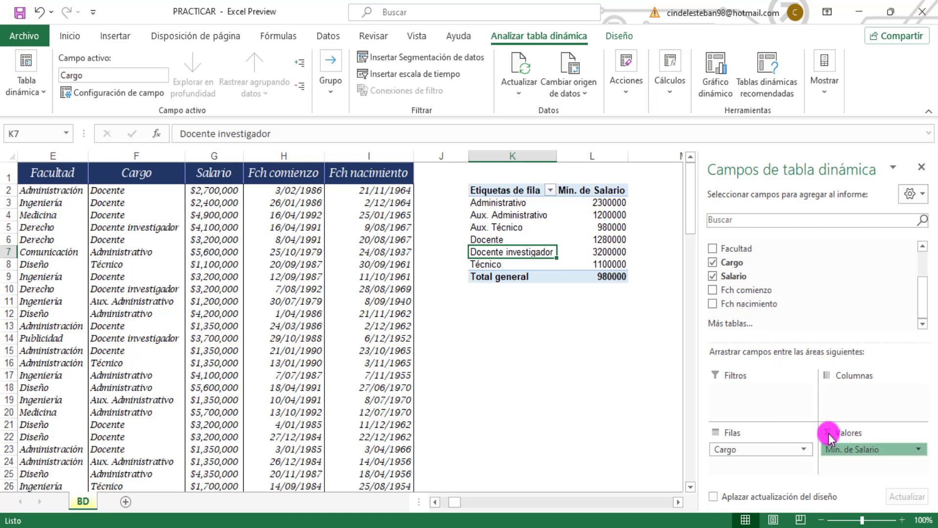
pyautogui.click(260, 404)
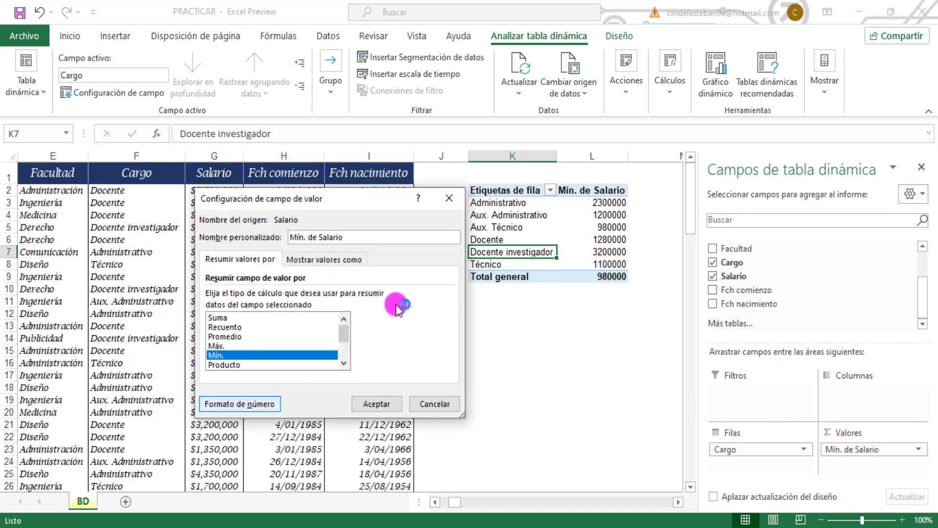
pyautogui.click(185, 214)
pyautogui.click(303, 244)
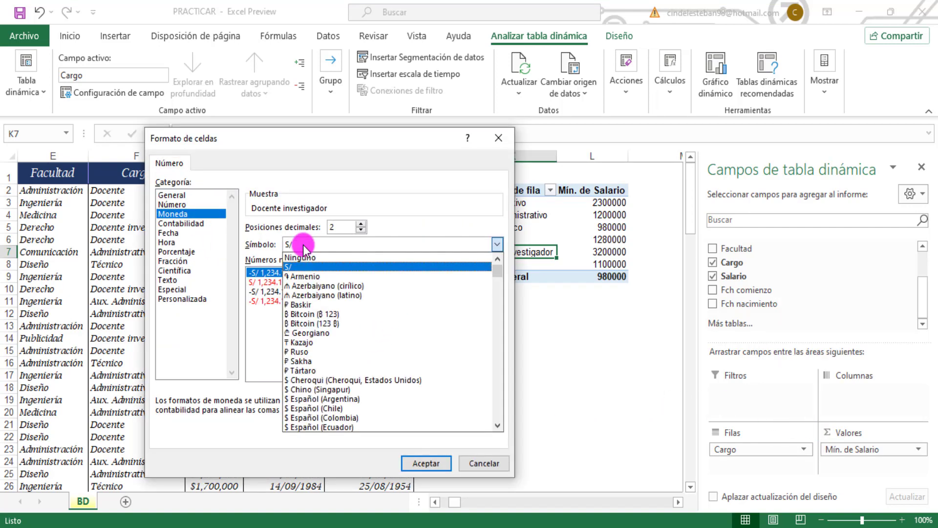
pyautogui.click(306, 379)
pyautogui.click(426, 463)
pyautogui.click(384, 403)
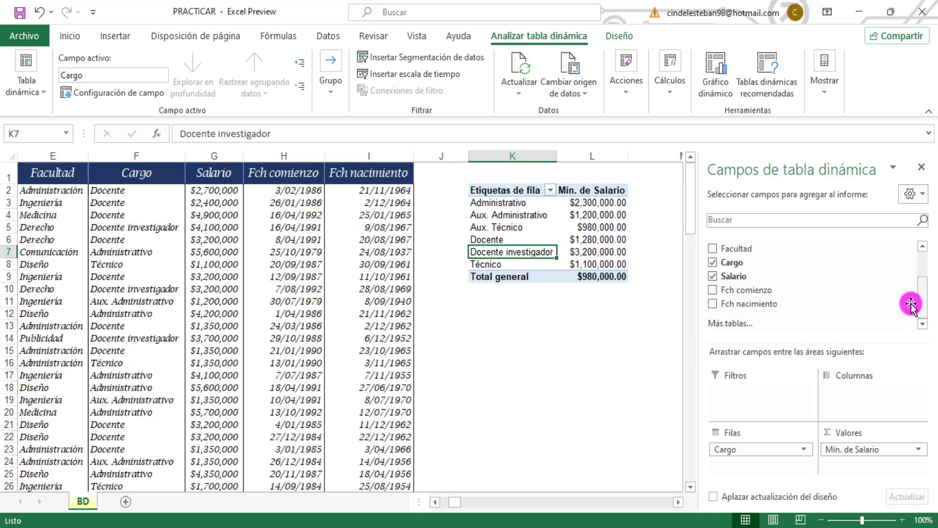
# Add Facultad as a filter set to Derecho, then remove the Facultad field entirely
pyautogui.moveTo(733, 248)
pyautogui.mouseDown()
pyautogui.moveTo(750, 274)
pyautogui.moveTo(753, 391)
pyautogui.mouseUp()
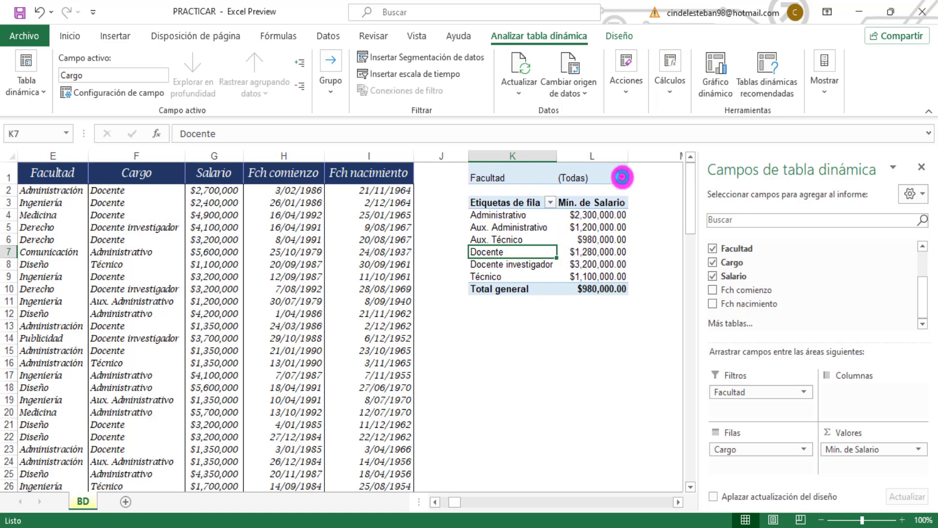
pyautogui.click(622, 177)
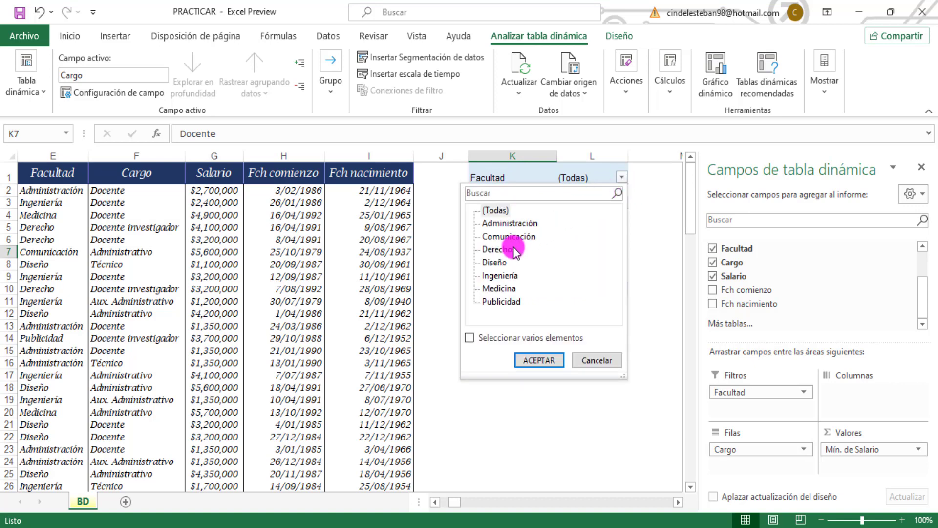
pyautogui.click(497, 249)
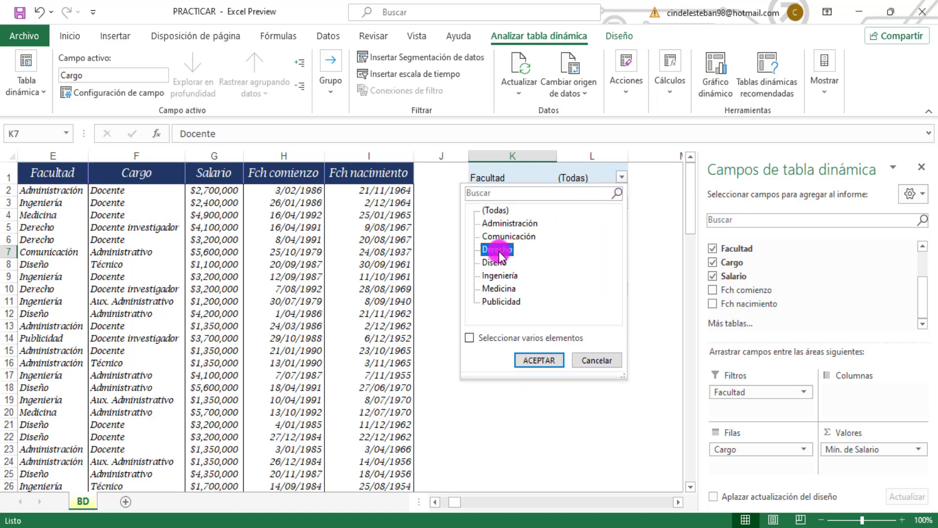
pyautogui.click(538, 361)
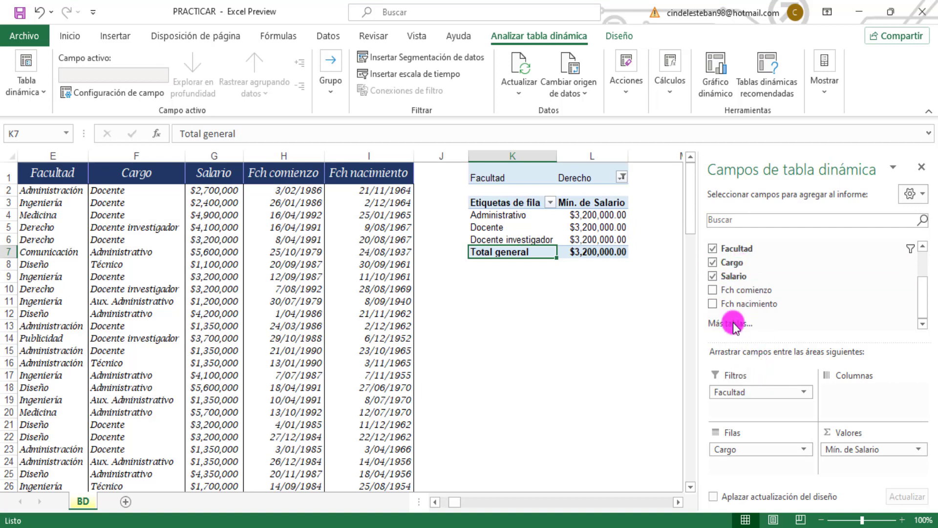
pyautogui.click(716, 251)
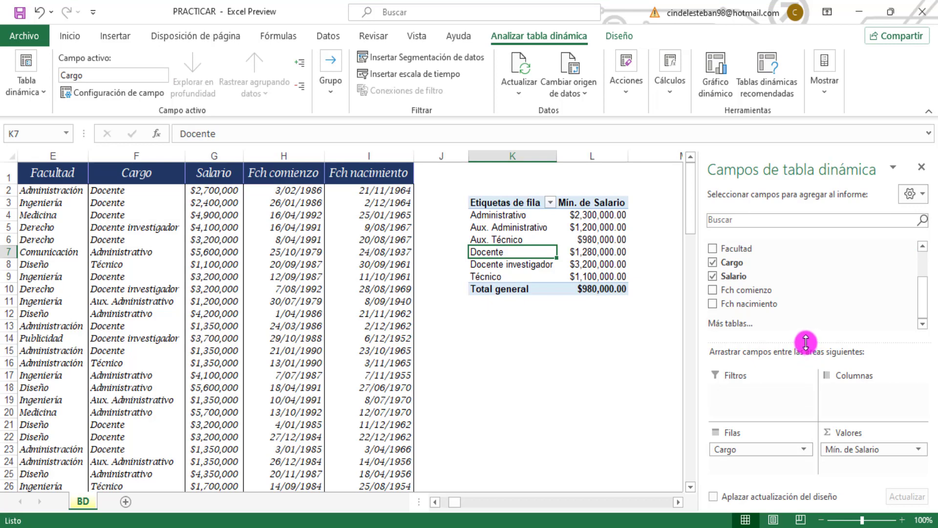
# Move Facultad into Columnas and scroll right through the faculty columns
pyautogui.moveTo(923, 300); pyautogui.dragTo(927, 288)
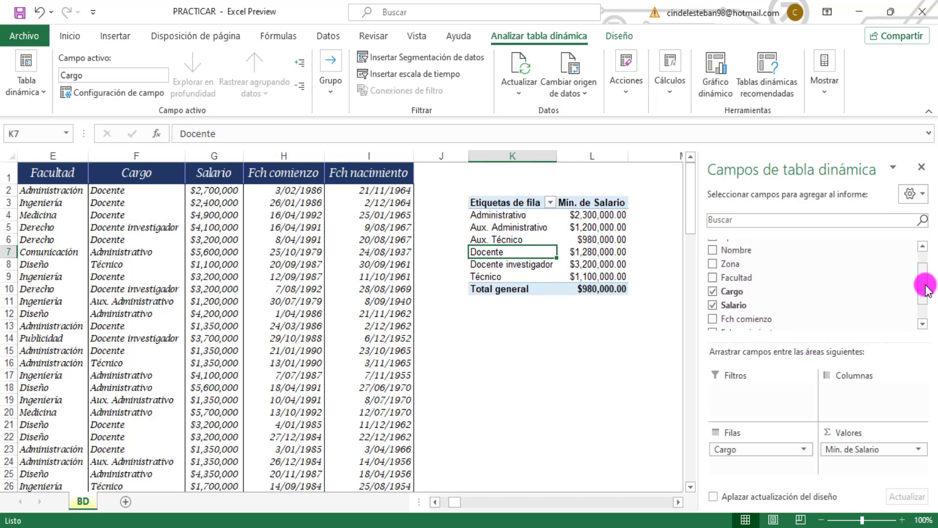
pyautogui.moveTo(733, 266)
pyautogui.mouseDown()
pyautogui.moveTo(804, 391)
pyautogui.moveTo(855, 393)
pyautogui.mouseUp()
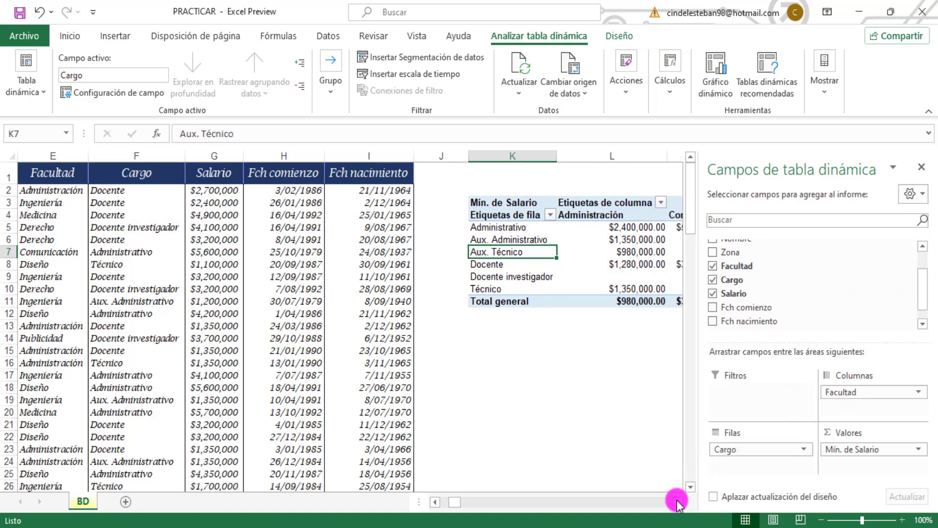
pyautogui.click(678, 501)
pyautogui.click(678, 502)
pyautogui.click(678, 502)
pyautogui.click(678, 502)
pyautogui.click(678, 502)
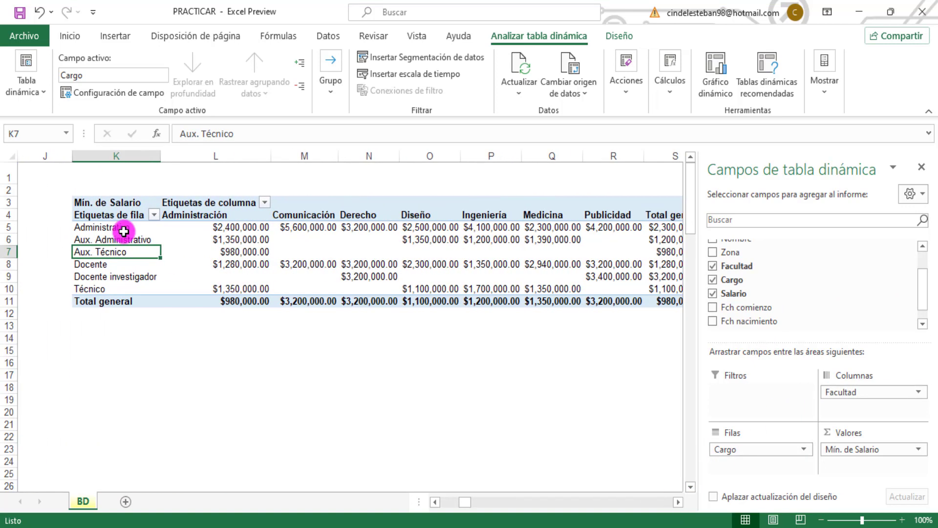
# Check Administrativo's and Docente's Administración minimum salaries, e.g. Docente at $1,280,000.00
pyautogui.moveTo(117, 227); pyautogui.dragTo(118, 283)
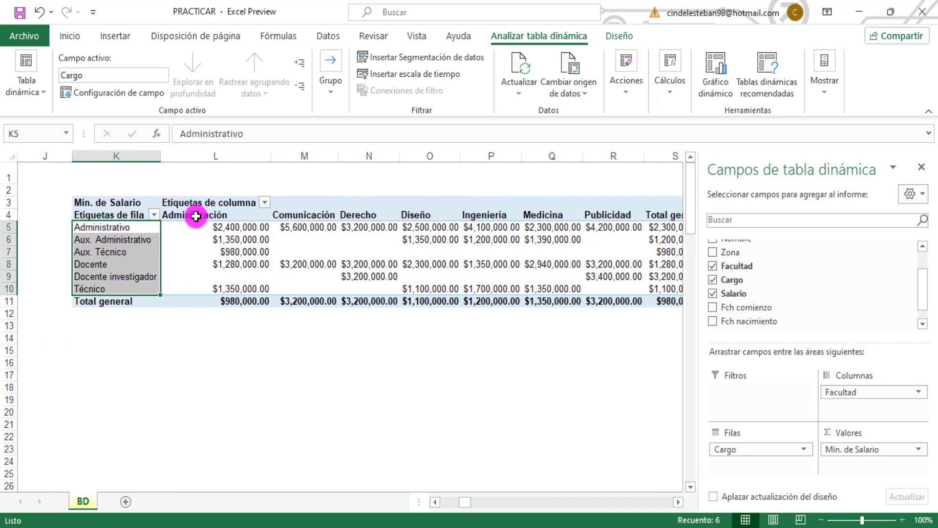
pyautogui.moveTo(195, 216); pyautogui.dragTo(693, 218)
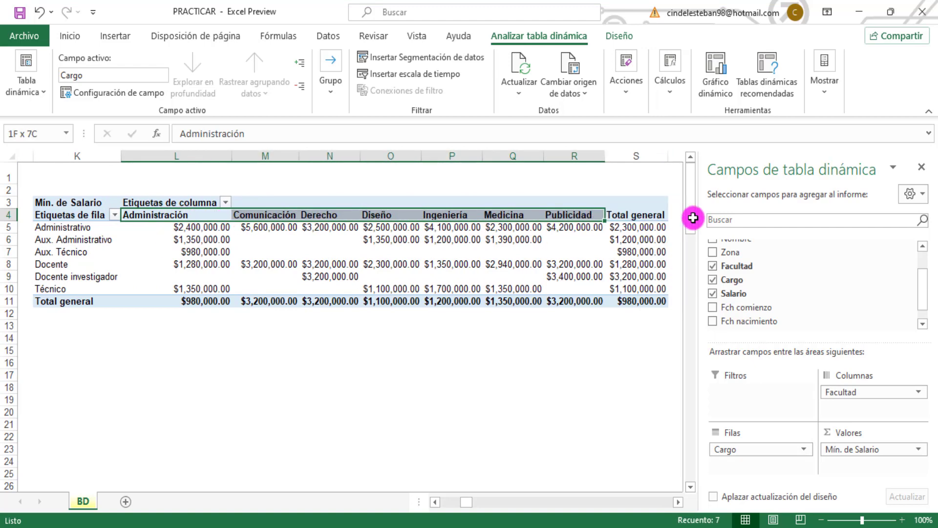
pyautogui.click(131, 227)
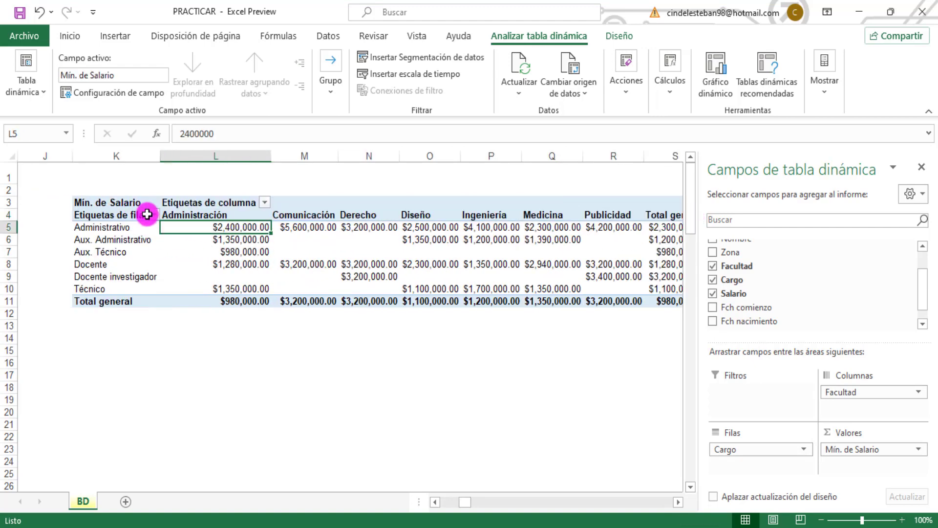
pyautogui.click(130, 227)
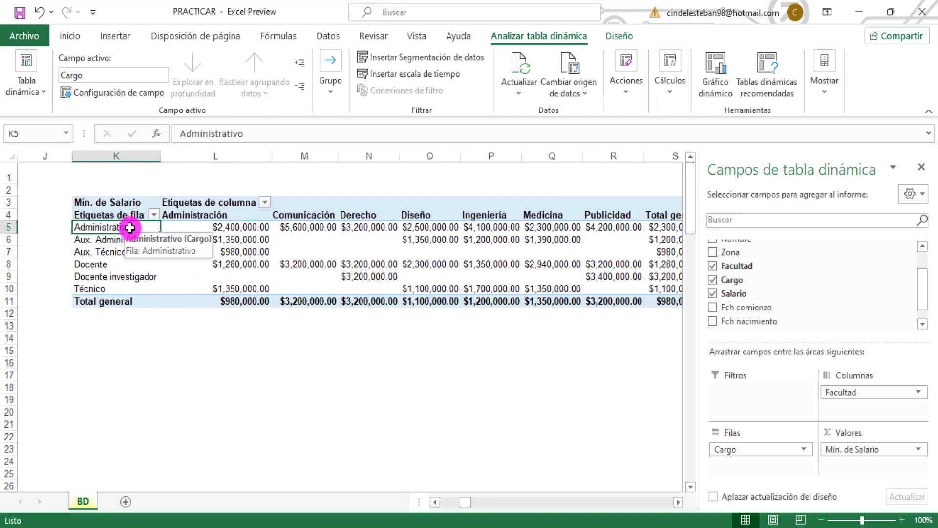
pyautogui.click(218, 228)
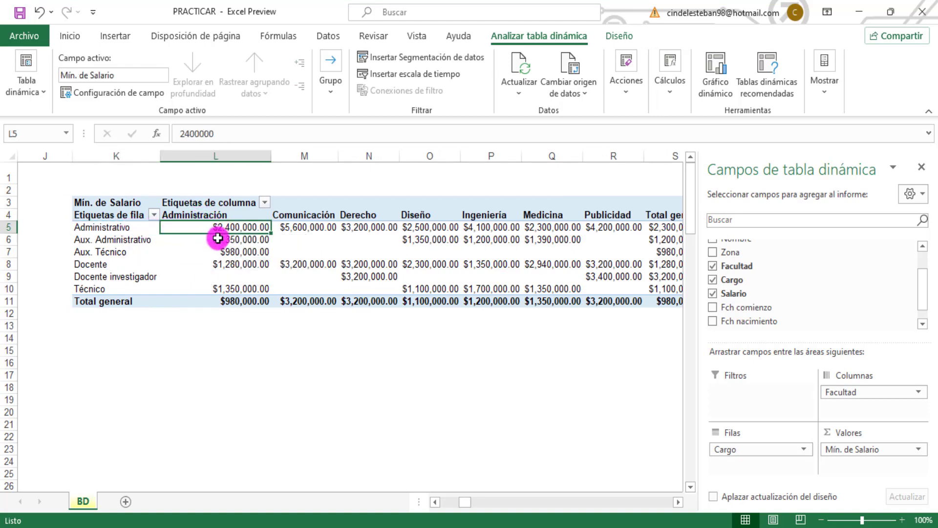
pyautogui.click(115, 265)
pyautogui.click(228, 263)
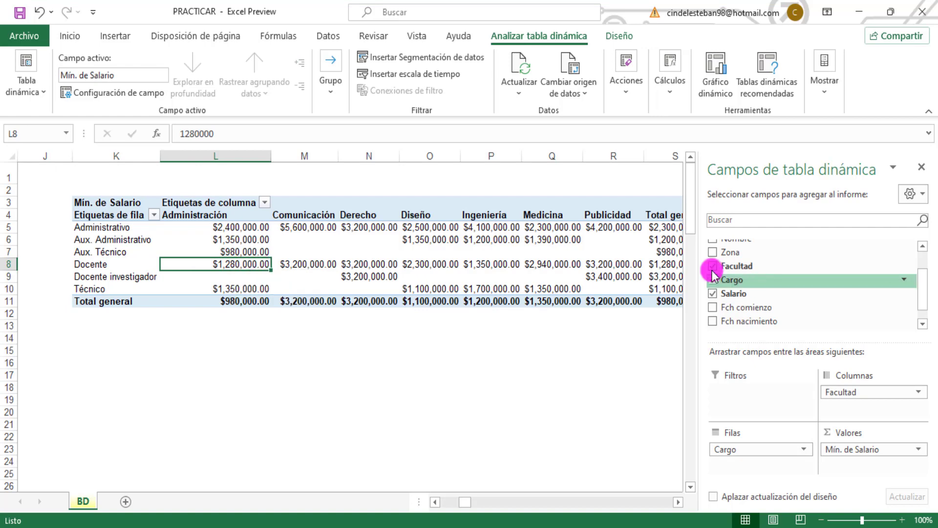
# Insert a stacked column pivot chart and place it below the pivot table
pyautogui.click(123, 35)
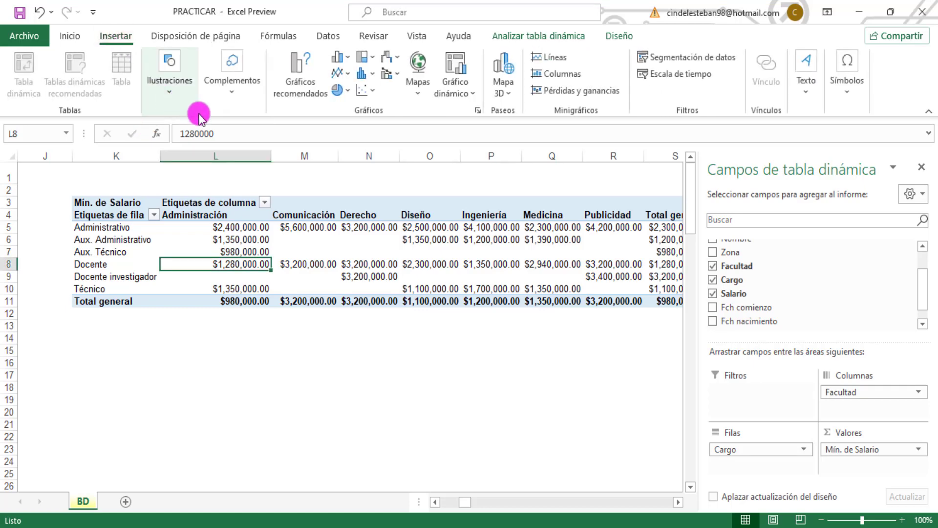
pyautogui.click(342, 58)
pyautogui.click(383, 103)
pyautogui.moveTo(399, 235); pyautogui.dragTo(406, 346)
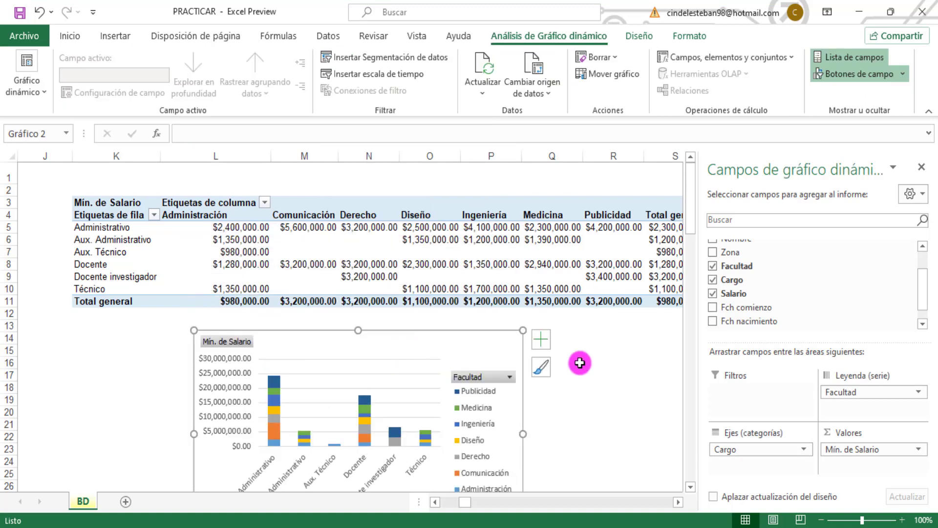
# Make Facultad the chart's Leyenda (serie) field so columns stack by faculty
pyautogui.moveTo(845, 393); pyautogui.dragTo(715, 271)
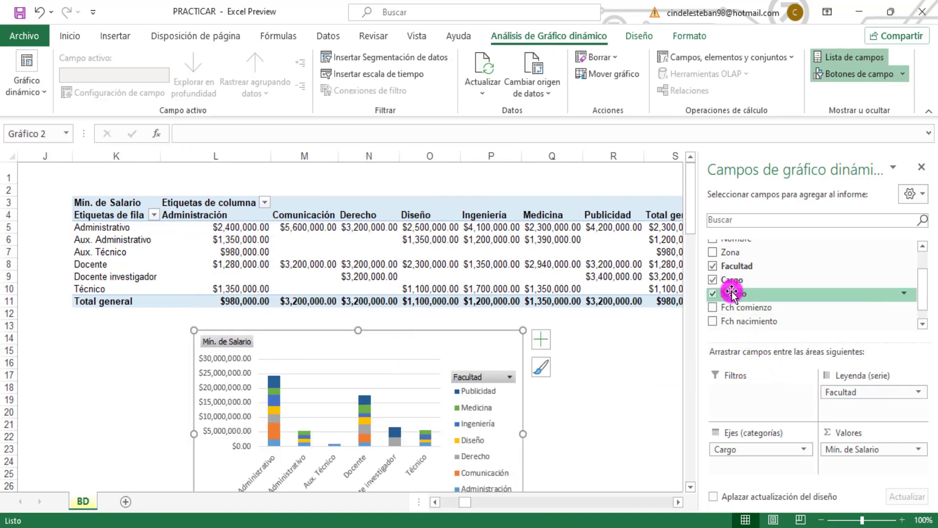
pyautogui.click(713, 267)
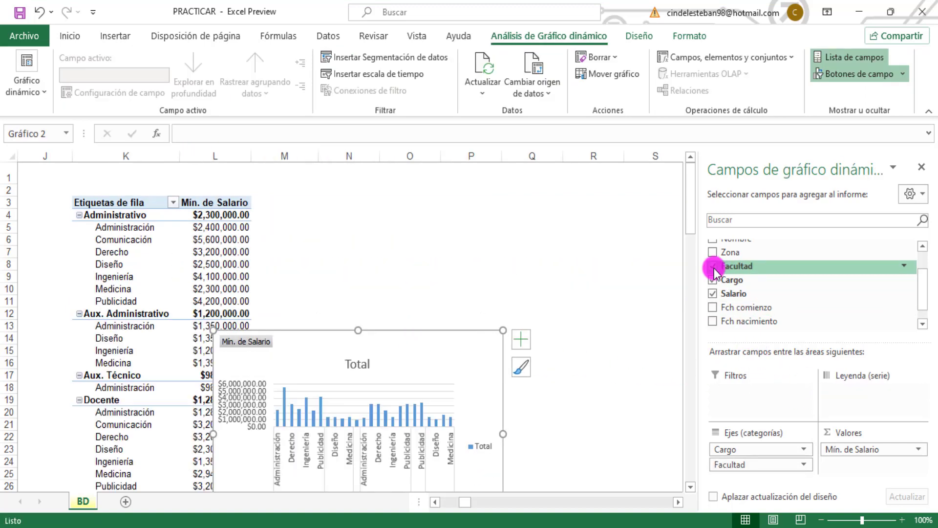
pyautogui.click(713, 267)
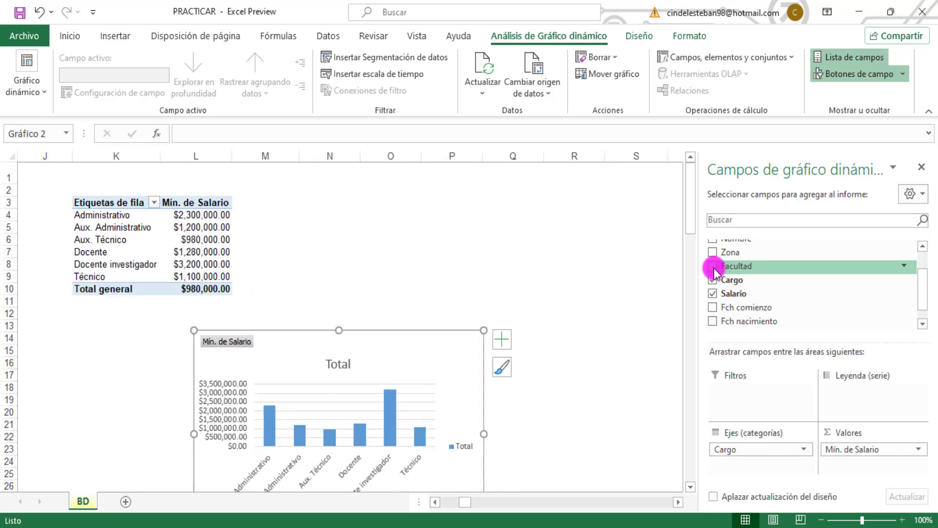
pyautogui.click(713, 267)
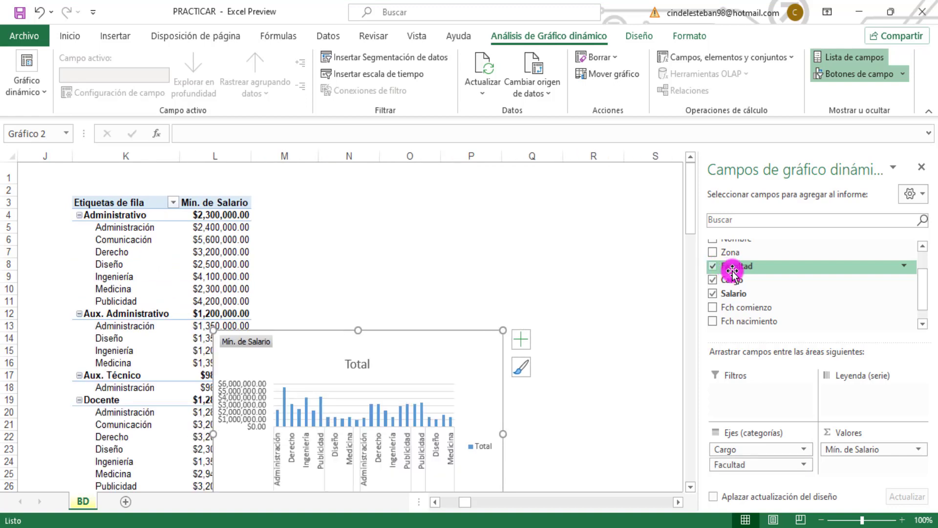
pyautogui.moveTo(728, 267)
pyautogui.mouseDown()
pyautogui.moveTo(887, 399)
pyautogui.moveTo(875, 393)
pyautogui.mouseUp()
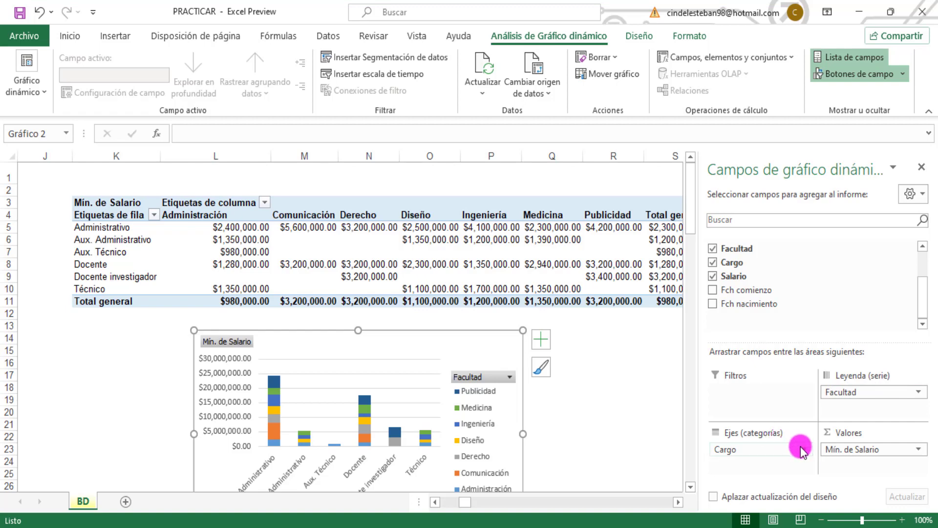
# Move Facultad from the legend into Filtros as a report filter
pyautogui.click(876, 394)
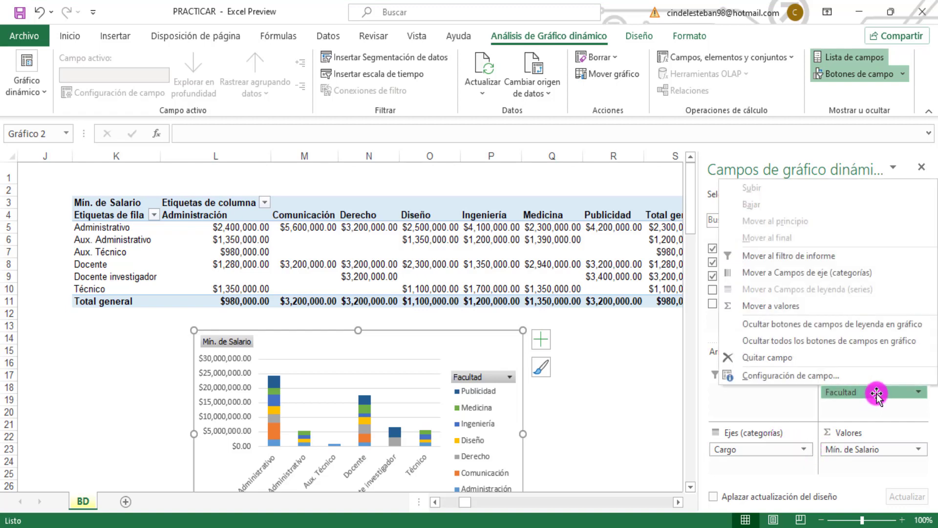
pyautogui.click(878, 393)
pyautogui.click(879, 392)
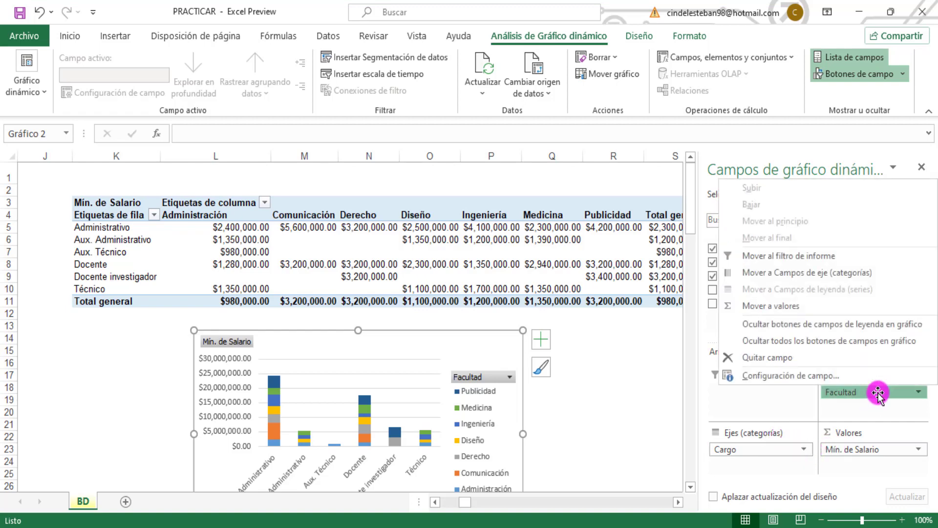
pyautogui.click(741, 407)
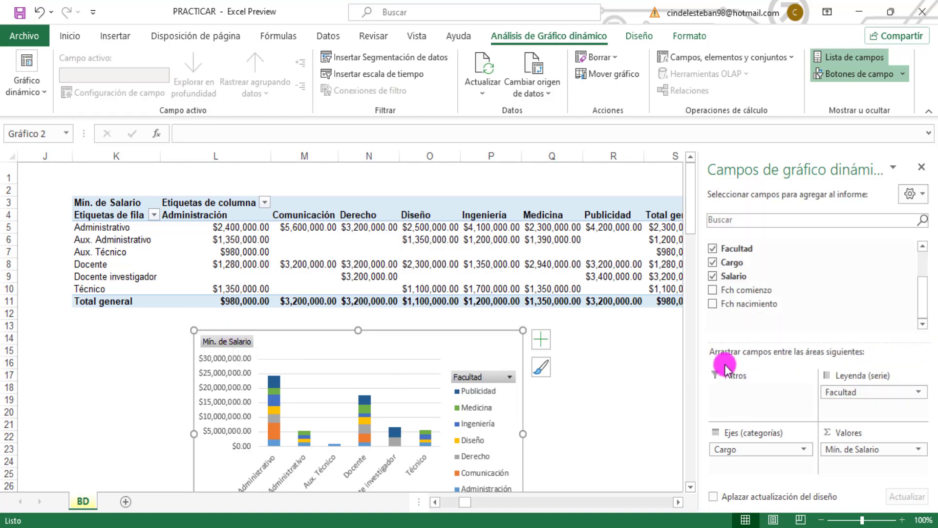
pyautogui.scroll(1, 748, 301)
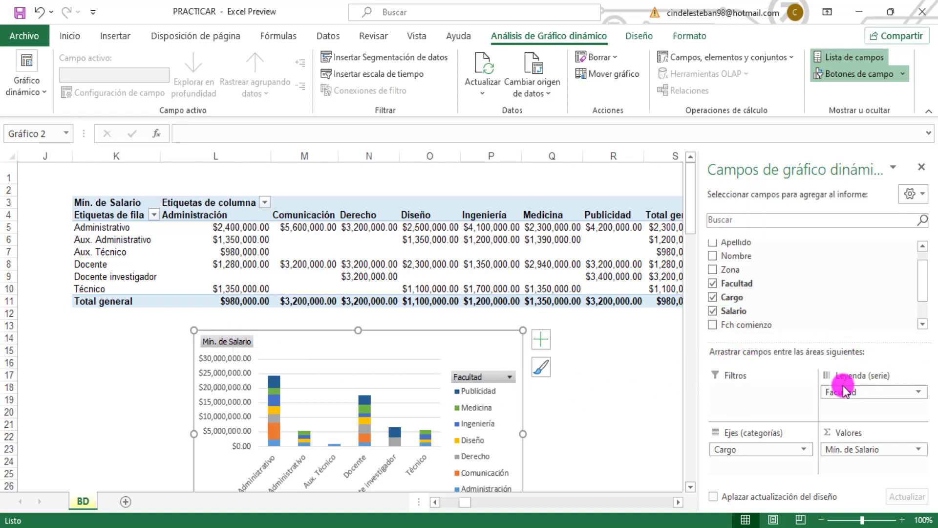
pyautogui.moveTo(841, 392); pyautogui.dragTo(753, 418)
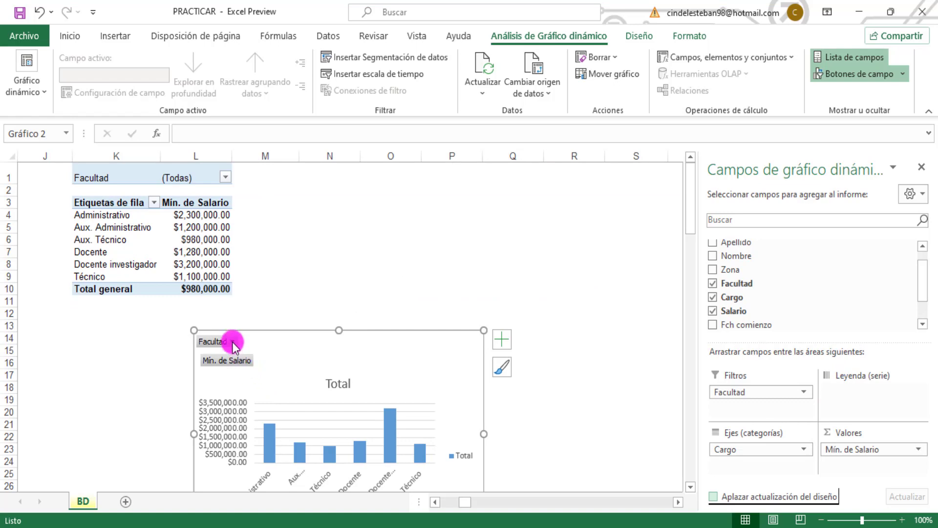
# Filter Facultad to Derecho and move the chart beside the pivot table
pyautogui.click(234, 342)
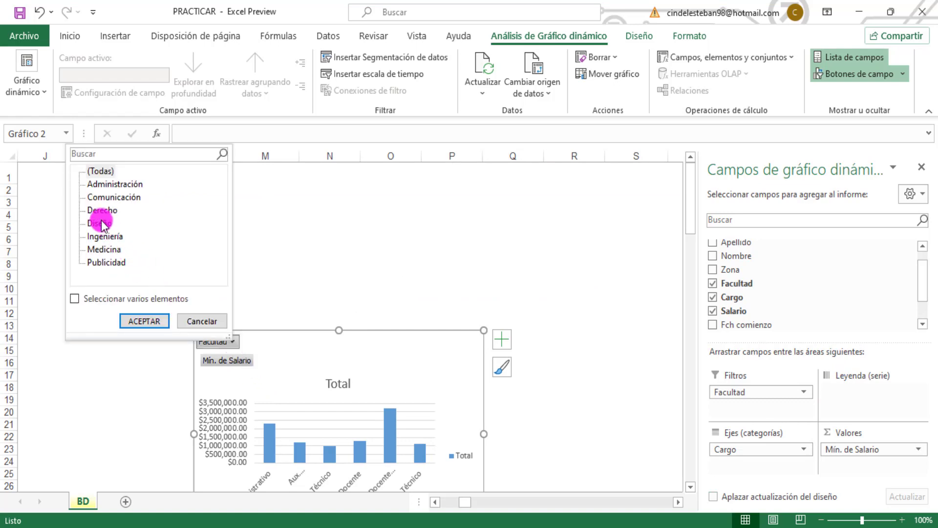
pyautogui.click(144, 321)
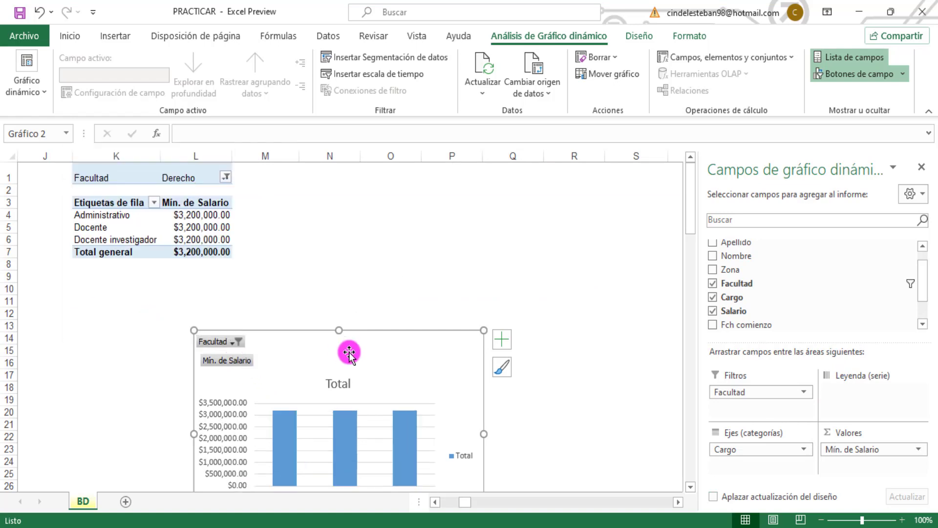
pyautogui.moveTo(360, 349)
pyautogui.mouseDown()
pyautogui.moveTo(420, 311)
pyautogui.moveTo(432, 267)
pyautogui.mouseUp()
pyautogui.click(420, 311)
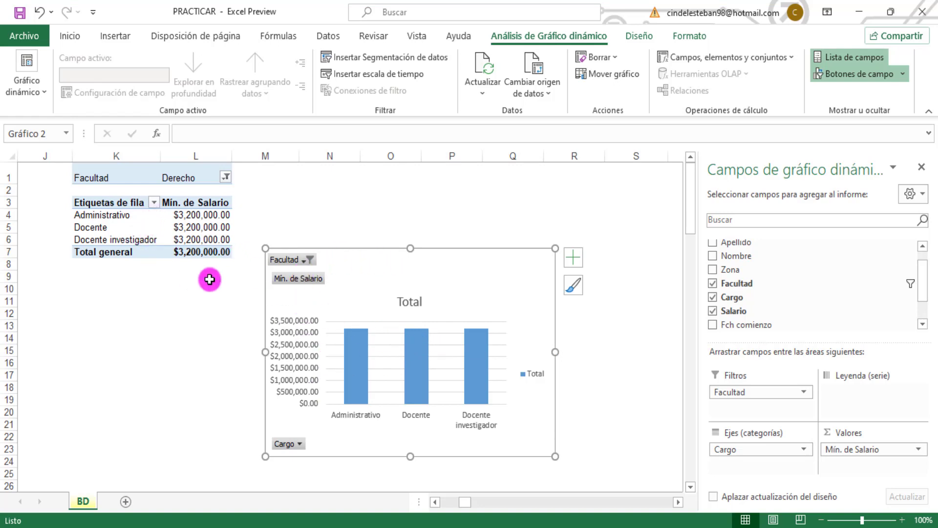
# Filter the chart's Facultad to Ingeniería
pyautogui.click(308, 260)
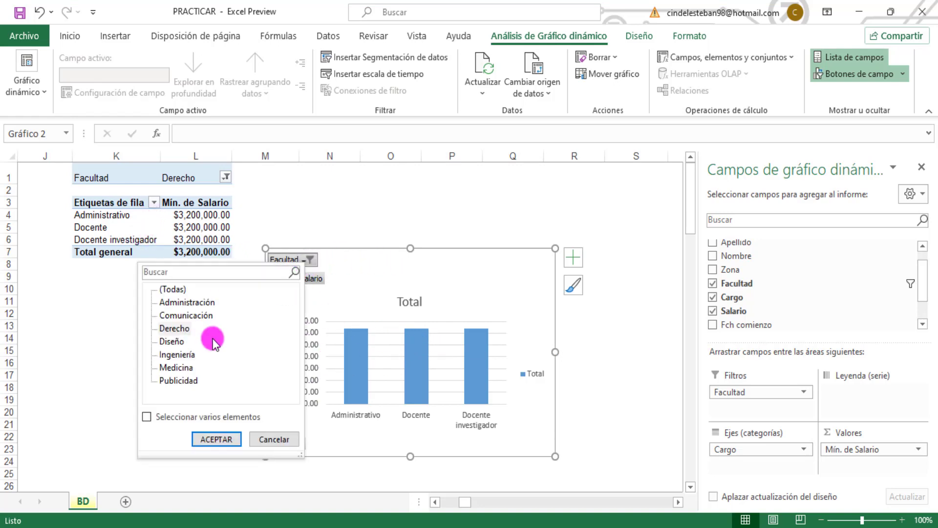
pyautogui.click(176, 354)
pyautogui.click(216, 439)
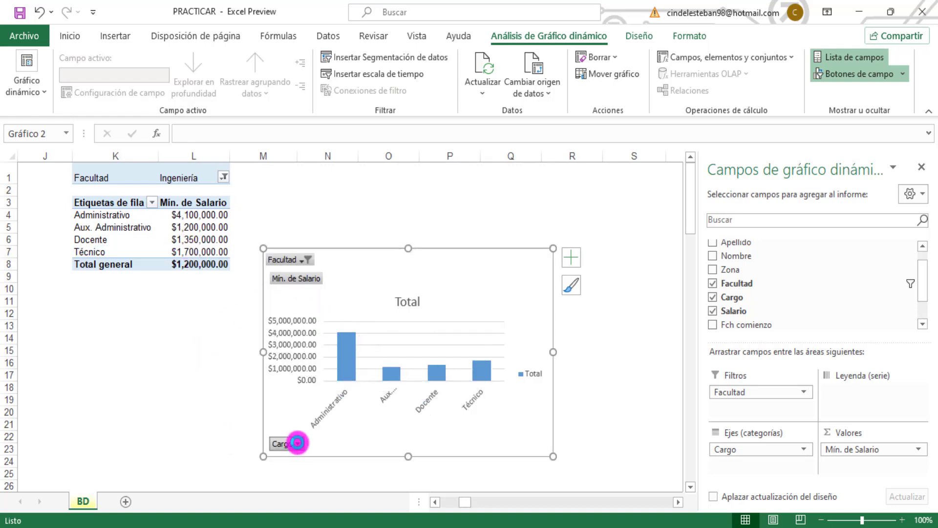
# Limit the Cargo filter to Docente and Docente investigador
pyautogui.click(298, 442)
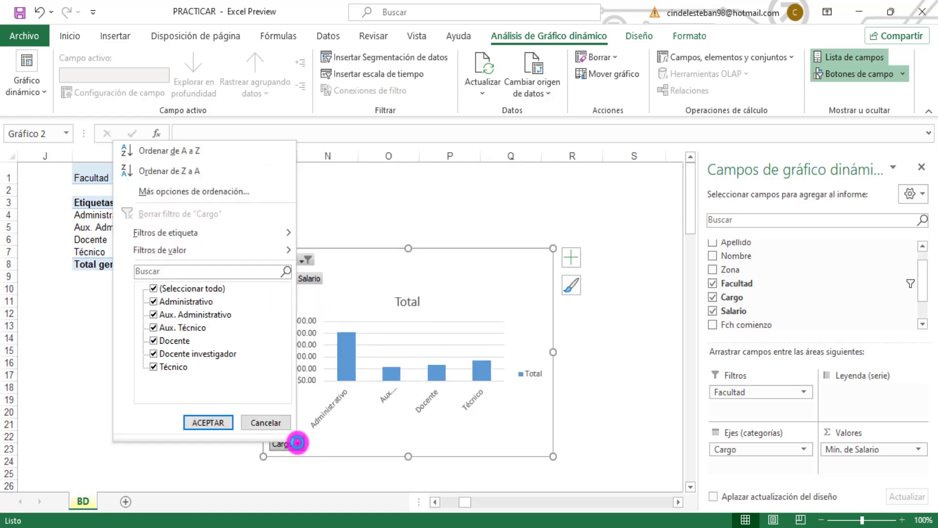
pyautogui.click(166, 290)
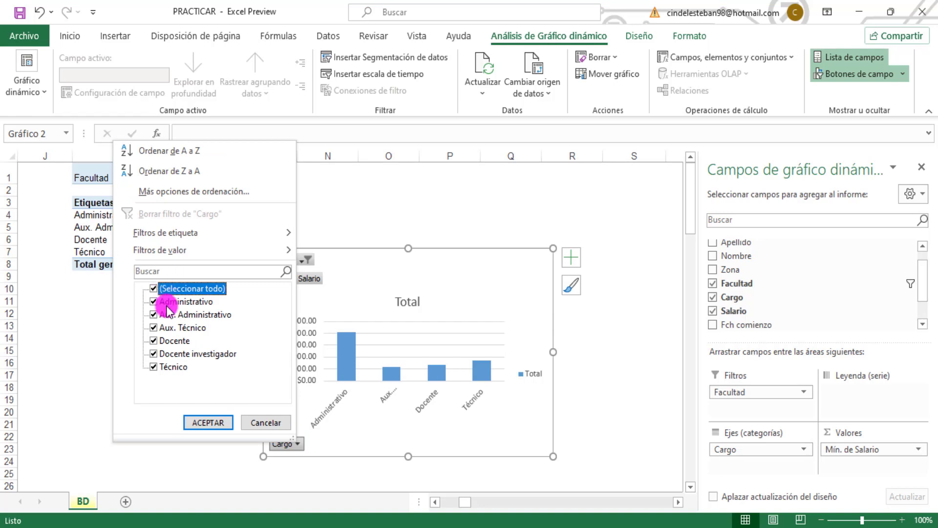
pyautogui.click(155, 341)
pyautogui.click(157, 354)
pyautogui.click(210, 421)
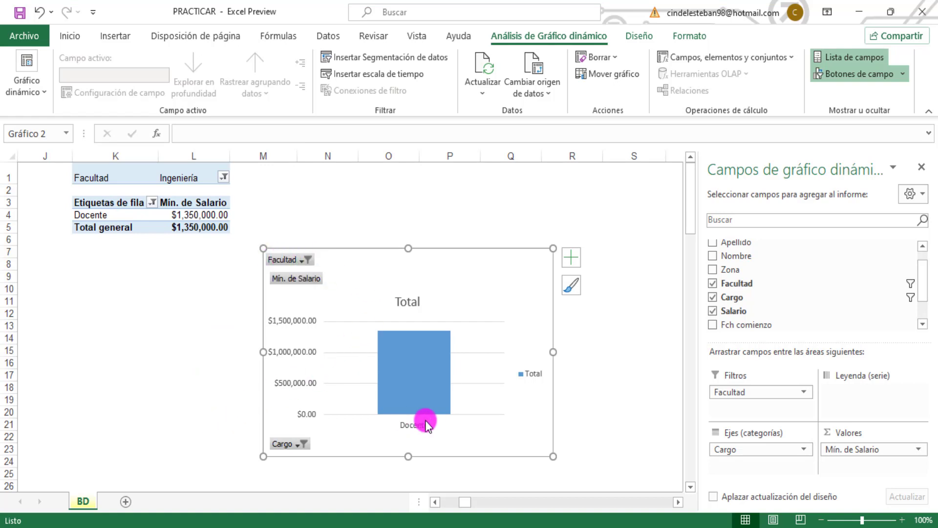
# Reset the Facultad filter to (Todas) to include every faculty
pyautogui.click(304, 262)
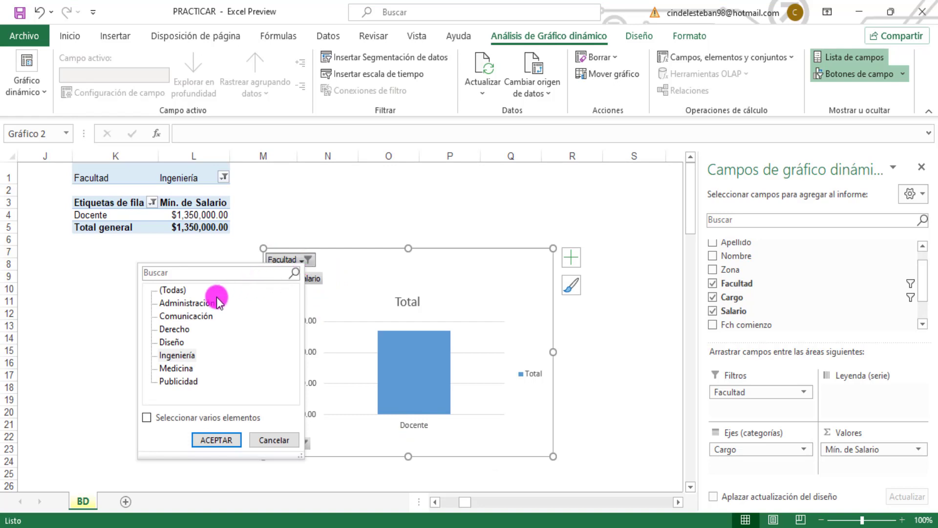
pyautogui.click(180, 295)
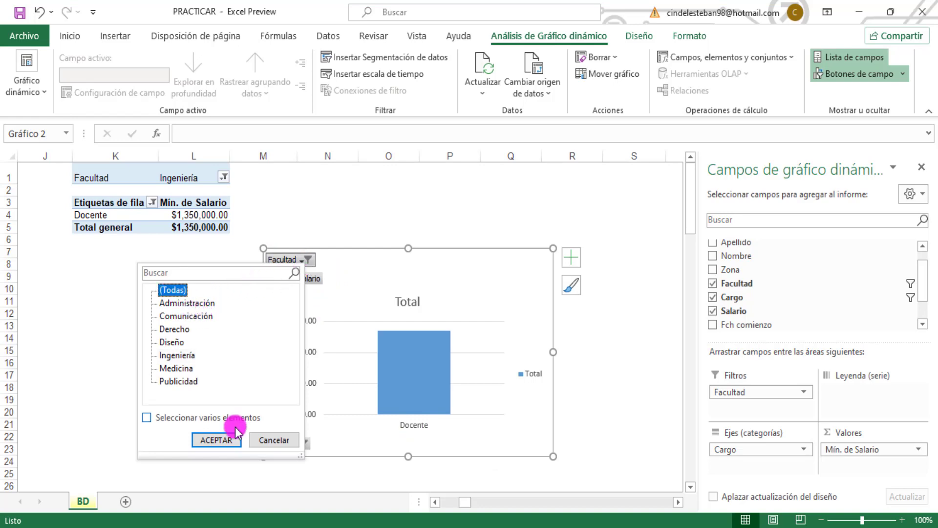
pyautogui.click(227, 437)
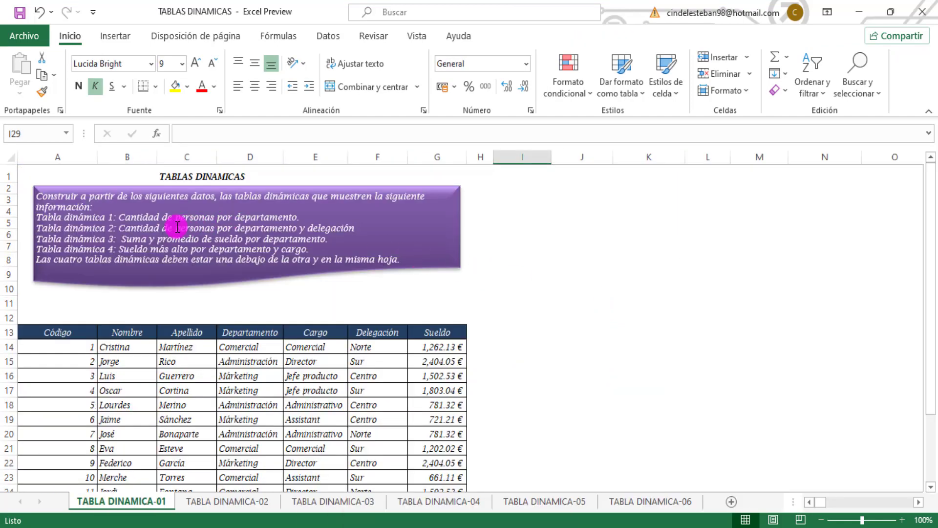
# Read the purple instructions box, then select a cell such as F20 inside the staff data table
pyautogui.click(186, 359)
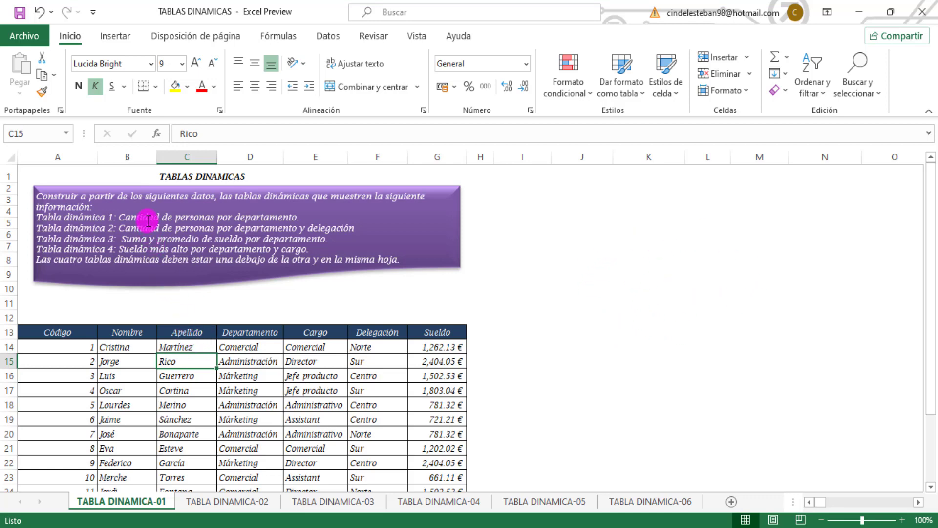
pyautogui.click(364, 373)
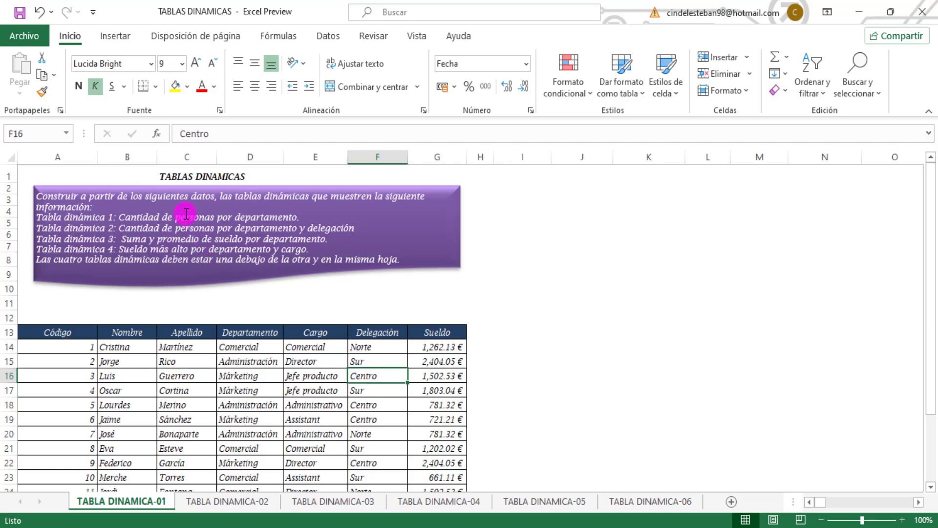
pyautogui.press('Down')
pyautogui.press('Left')
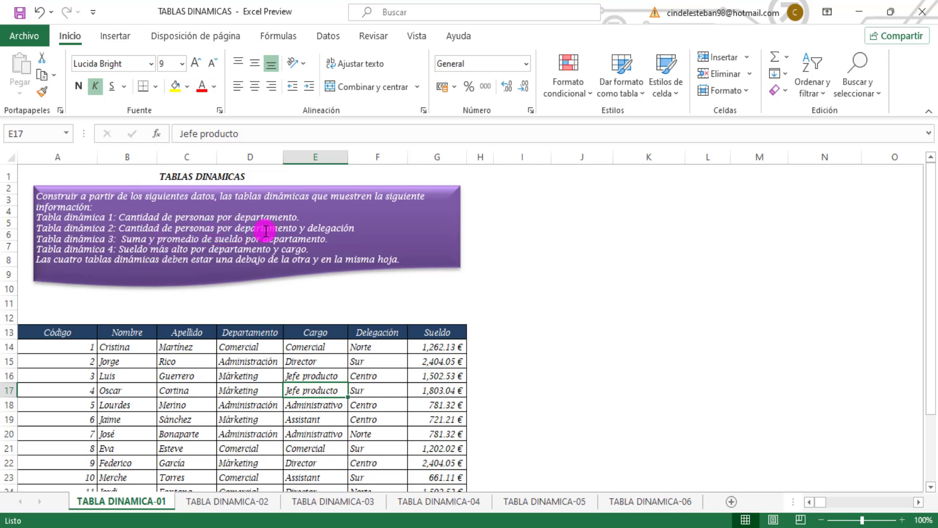
pyautogui.click(360, 225)
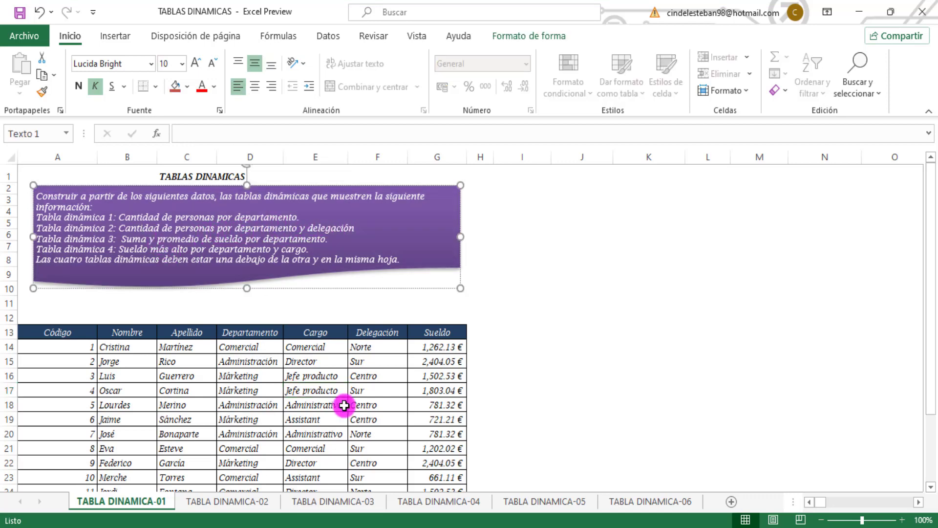
pyautogui.click(333, 405)
pyautogui.click(257, 409)
pyautogui.moveTo(195, 408); pyautogui.dragTo(197, 420)
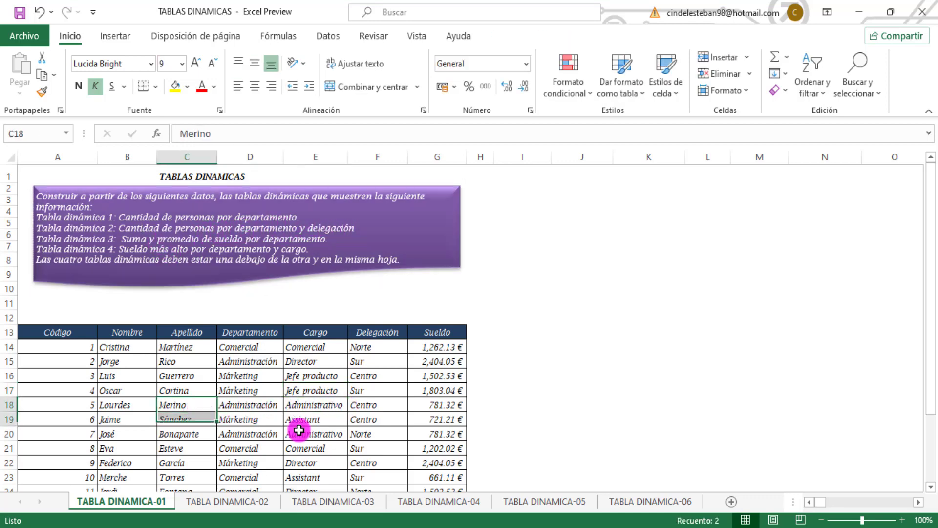
pyautogui.click(362, 433)
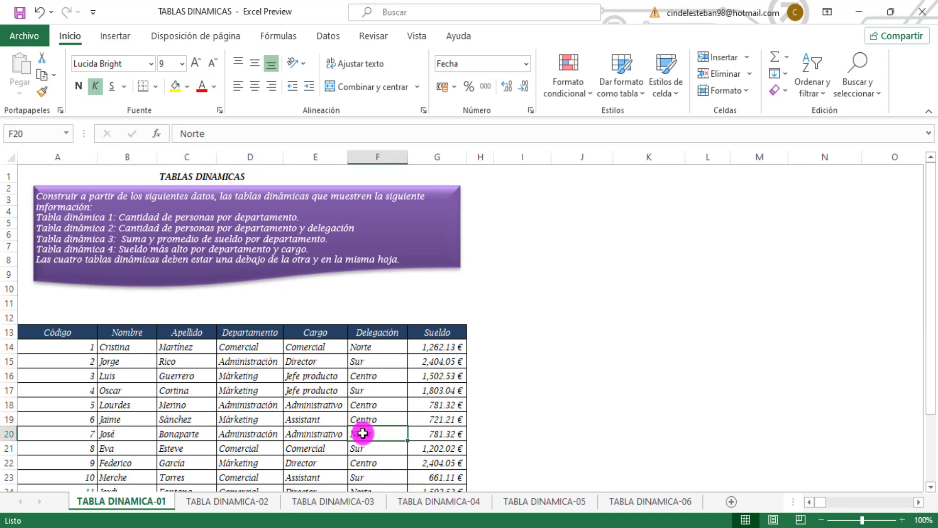
pyautogui.click(116, 36)
# Insert a pivot table from A13:G29 on the existing sheet at cell J8
pyautogui.click(23, 74)
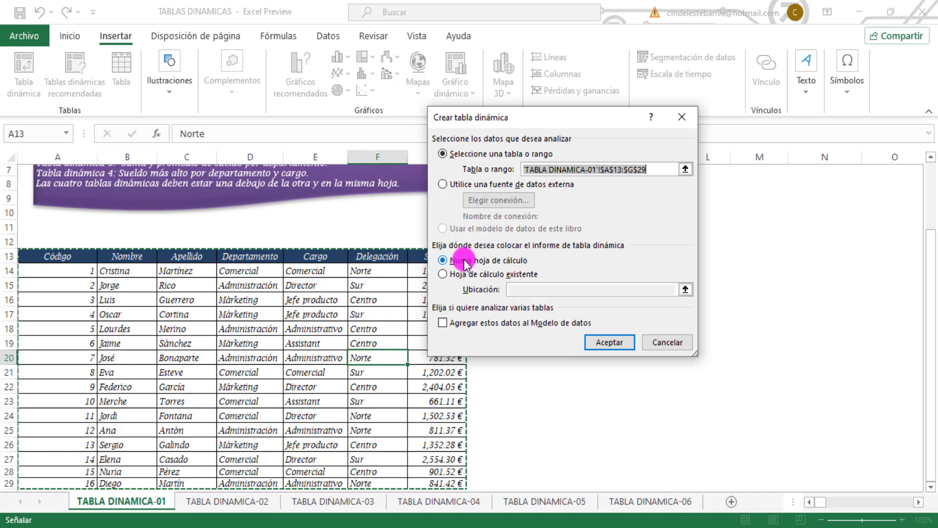
pyautogui.click(474, 275)
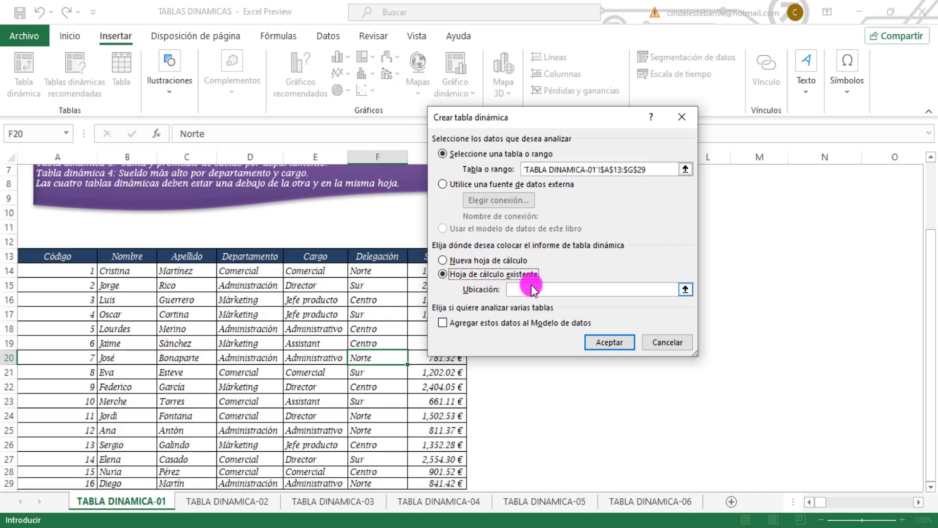
pyautogui.moveTo(531, 117); pyautogui.dragTo(222, 163)
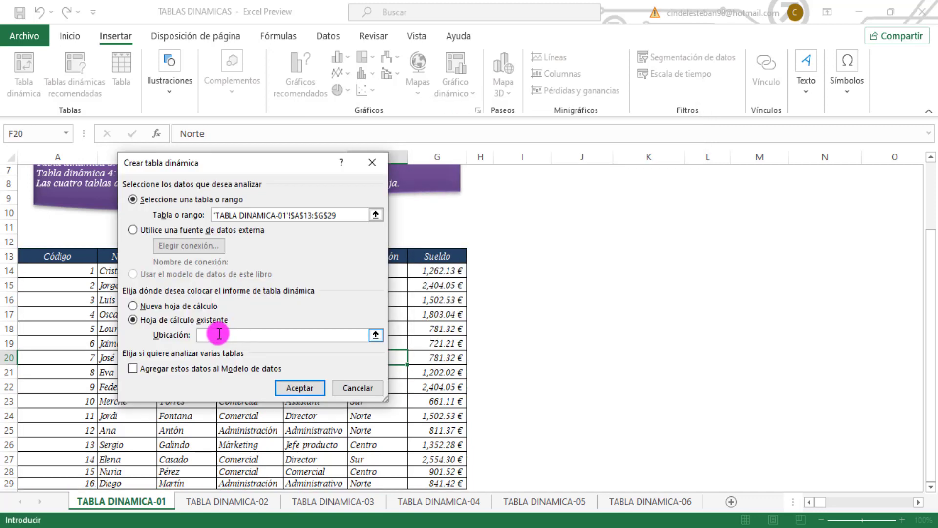
pyautogui.click(581, 183)
pyautogui.press('Return')
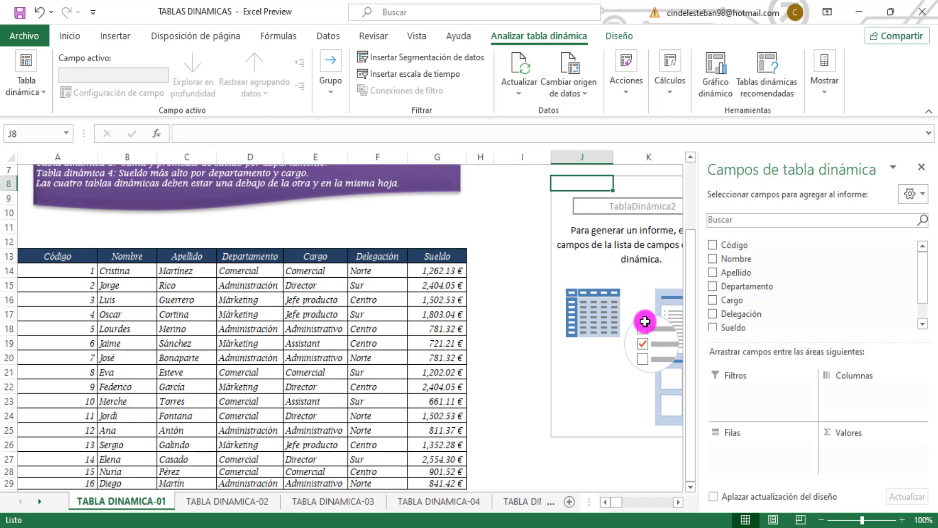
# Close the pivot fields pane and bring it back through Lista de campos
pyautogui.click(928, 170)
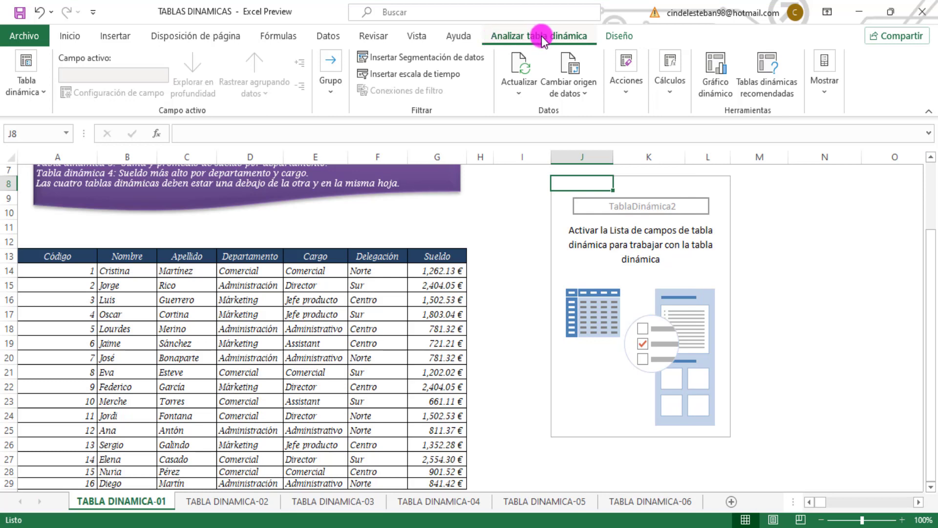
pyautogui.click(831, 83)
pyautogui.click(825, 136)
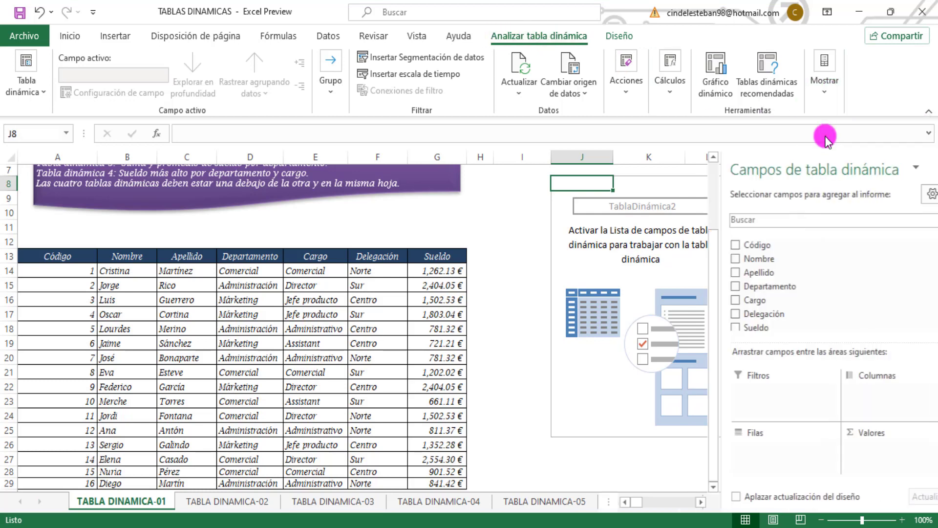
pyautogui.scroll(1, 176, 232)
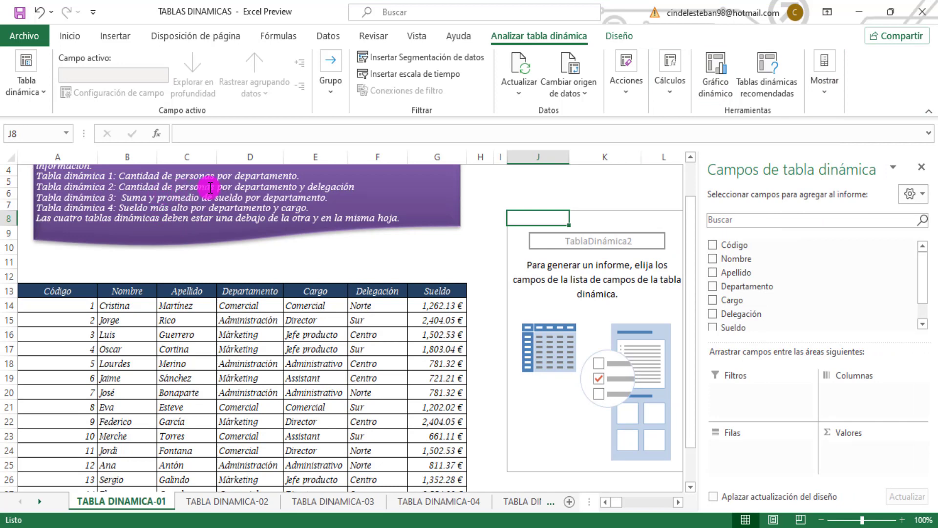
pyautogui.scroll(-1, 922, 287)
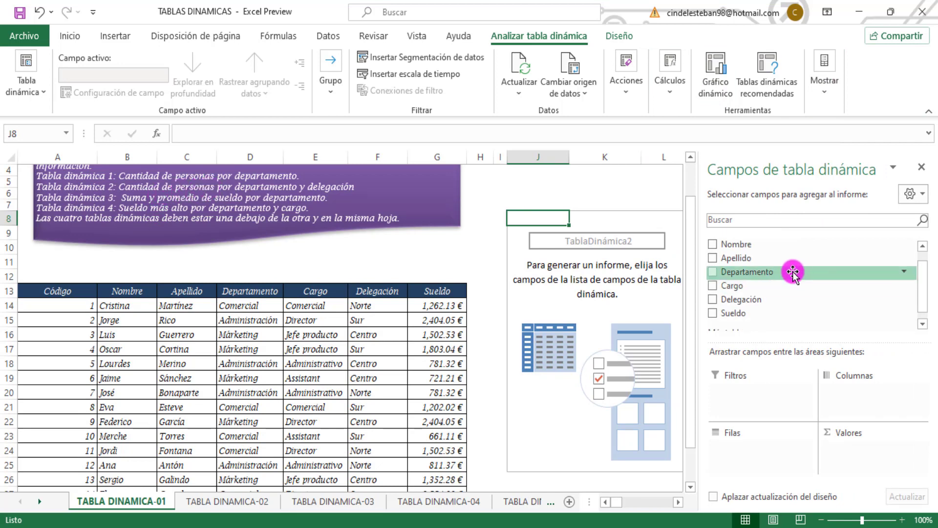
# Put Departamento in Columnas, Delegación in Filas and a count of Nombre in Valores
pyautogui.moveTo(754, 272); pyautogui.dragTo(859, 401)
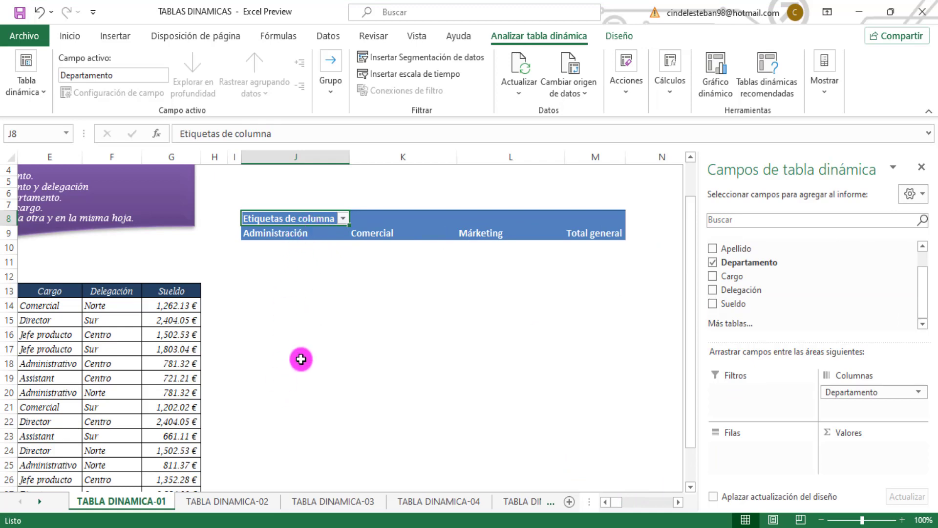
pyautogui.click(605, 508)
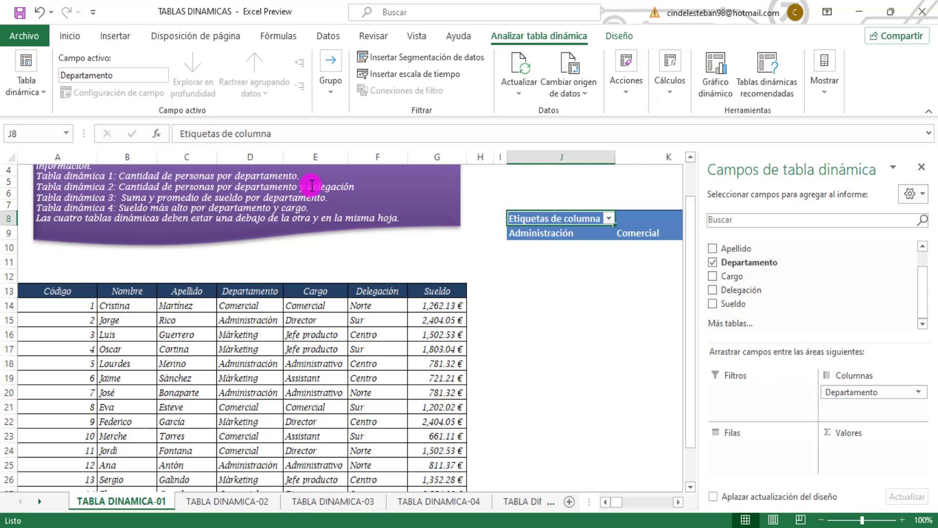
pyautogui.moveTo(742, 289)
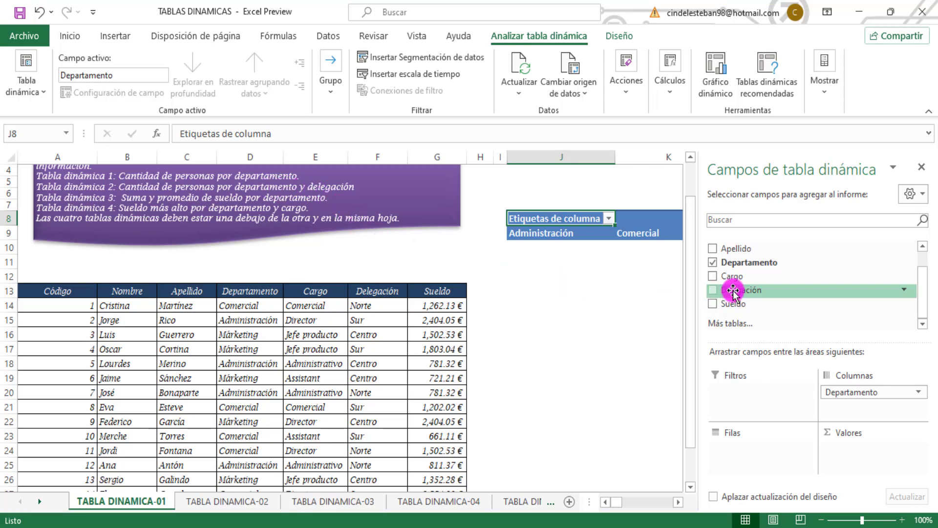
pyautogui.moveTo(733, 292); pyautogui.dragTo(755, 448)
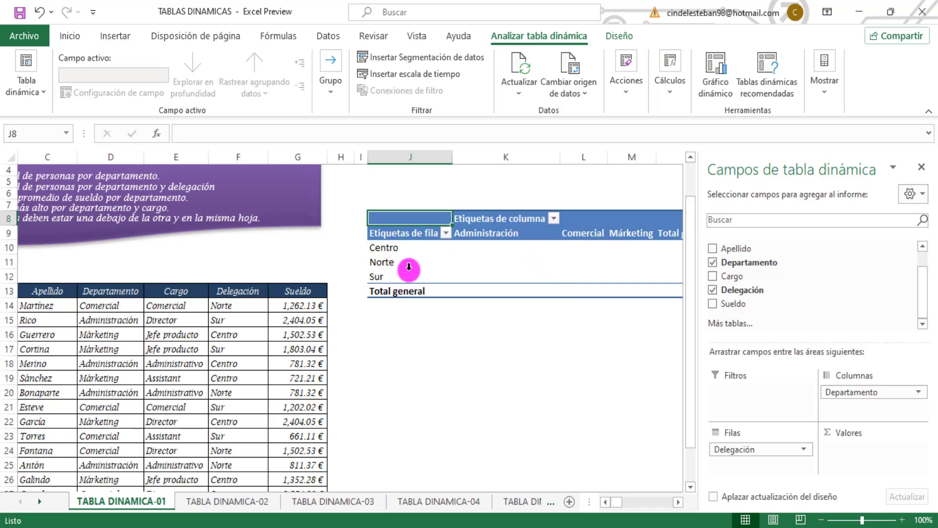
pyautogui.click(605, 502)
pyautogui.click(605, 502)
pyautogui.click(605, 502)
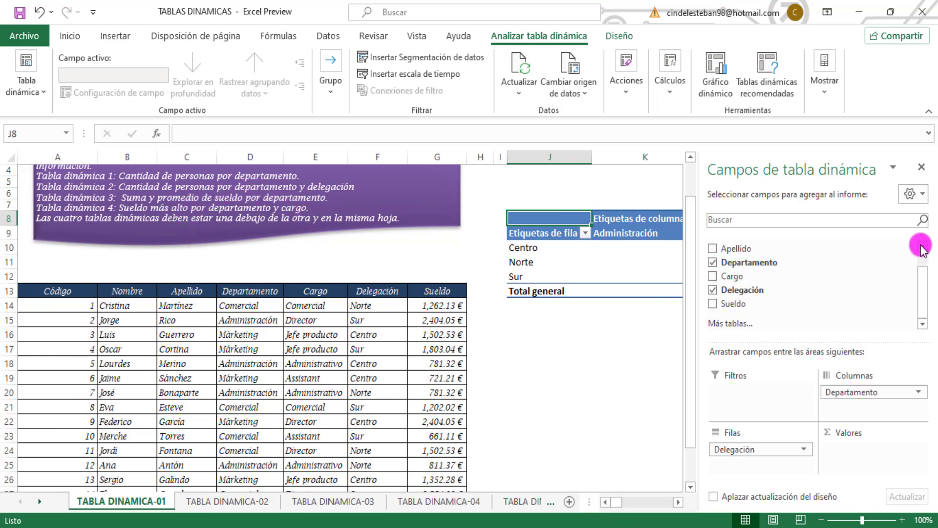
pyautogui.scroll(1, 912, 246)
pyautogui.scroll(1, 908, 251)
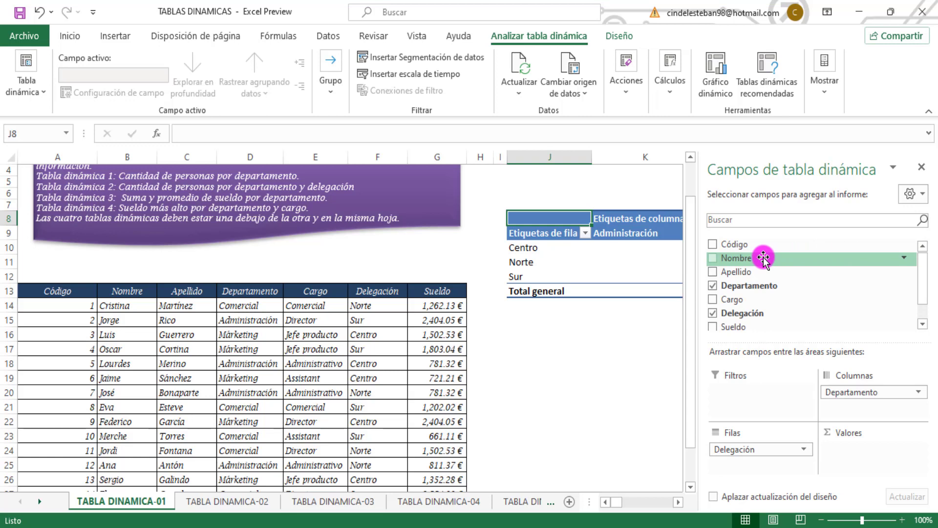
pyautogui.moveTo(761, 258)
pyautogui.mouseDown()
pyautogui.moveTo(831, 430)
pyautogui.moveTo(855, 451)
pyautogui.mouseUp()
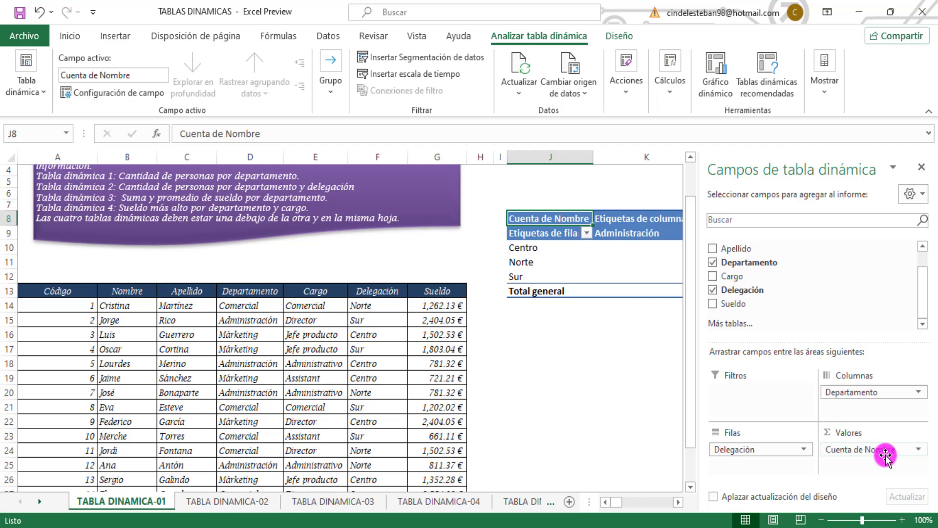
# Preview average and maximum in the Cuenta de Nombre value settings, then cancel to keep the count
pyautogui.click(918, 450)
pyautogui.click(831, 433)
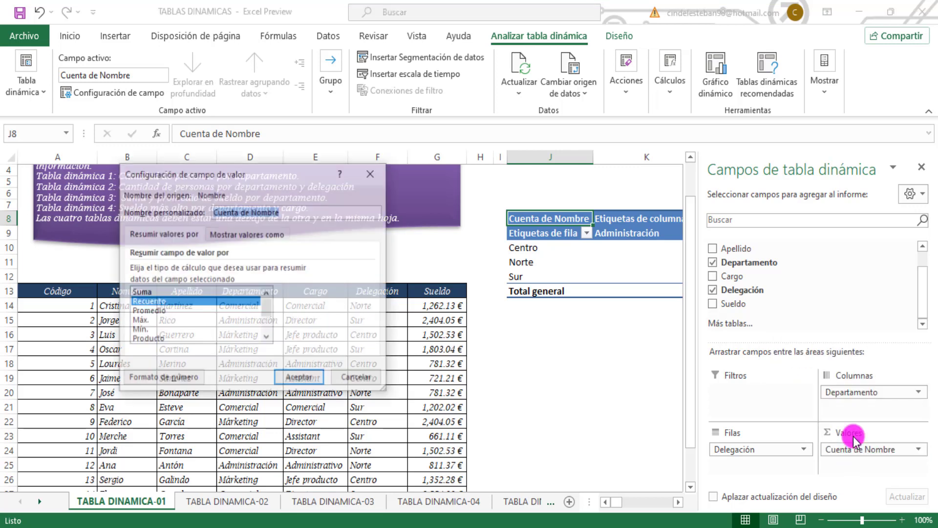
pyautogui.click(159, 311)
pyautogui.click(156, 321)
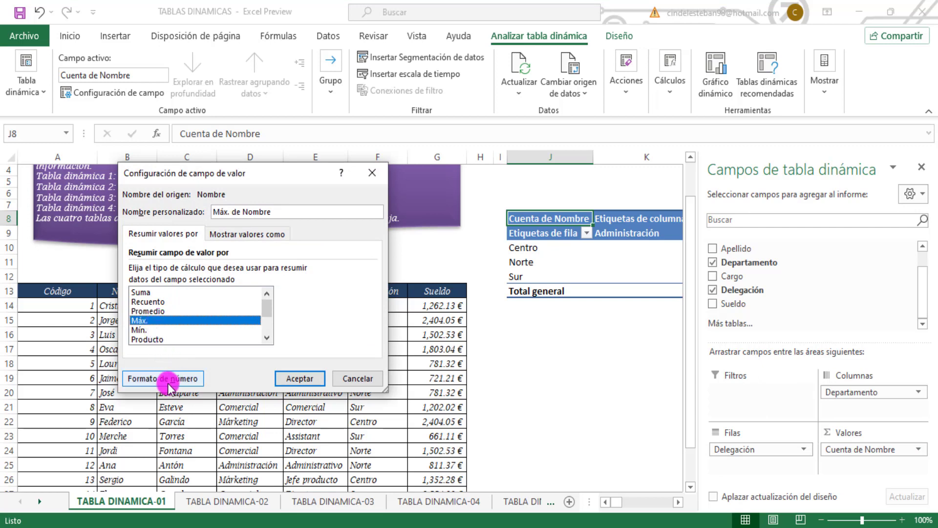
pyautogui.press('Escape')
# Inspect the headcounts in cells L9, L11 and M10 of the pivot table
pyautogui.hscroll(4, 410, 357)
pyautogui.click(462, 238)
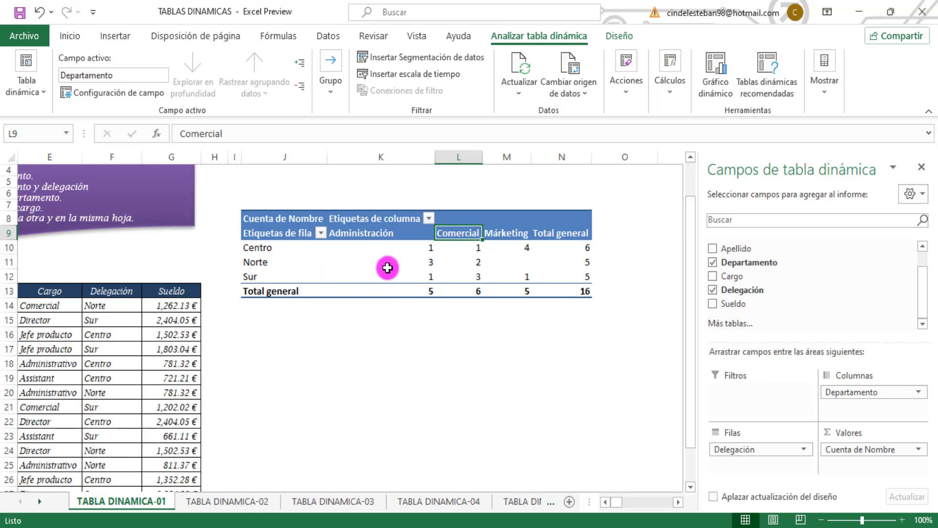
pyautogui.click(473, 264)
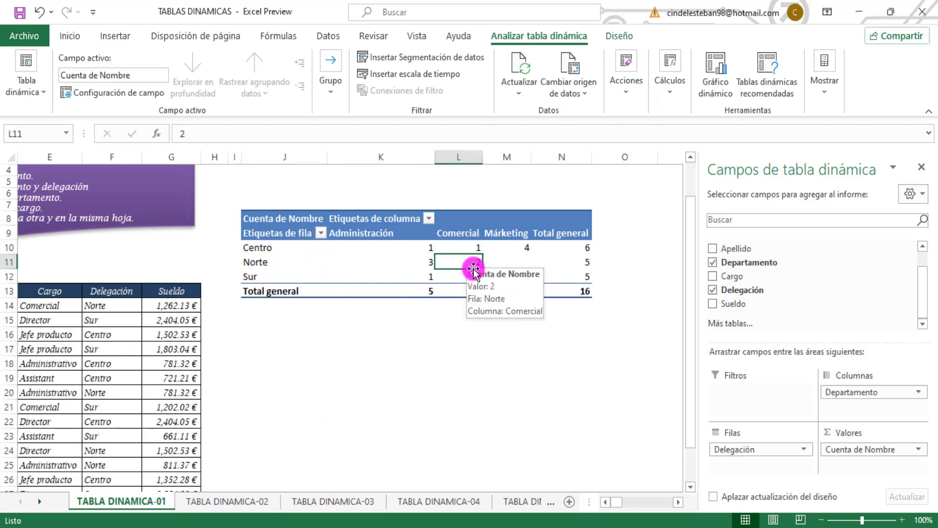
pyautogui.click(505, 247)
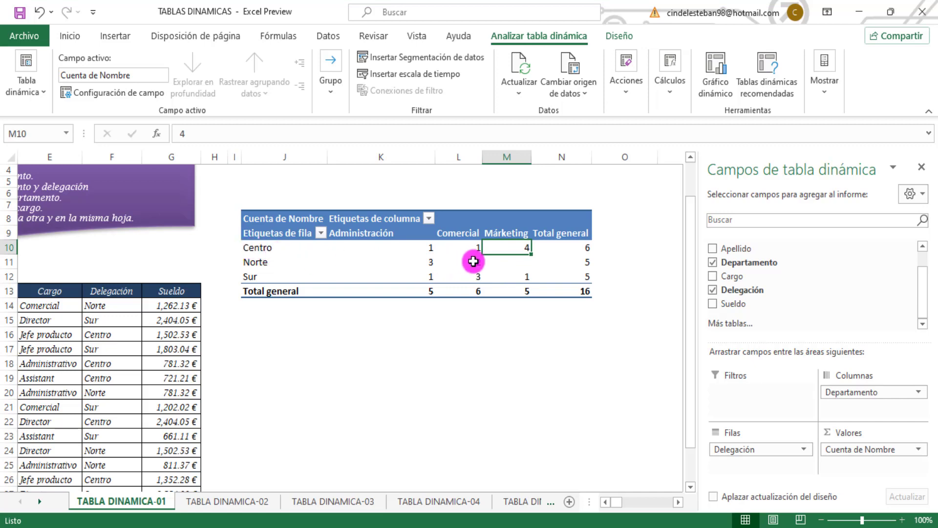
pyautogui.click(603, 503)
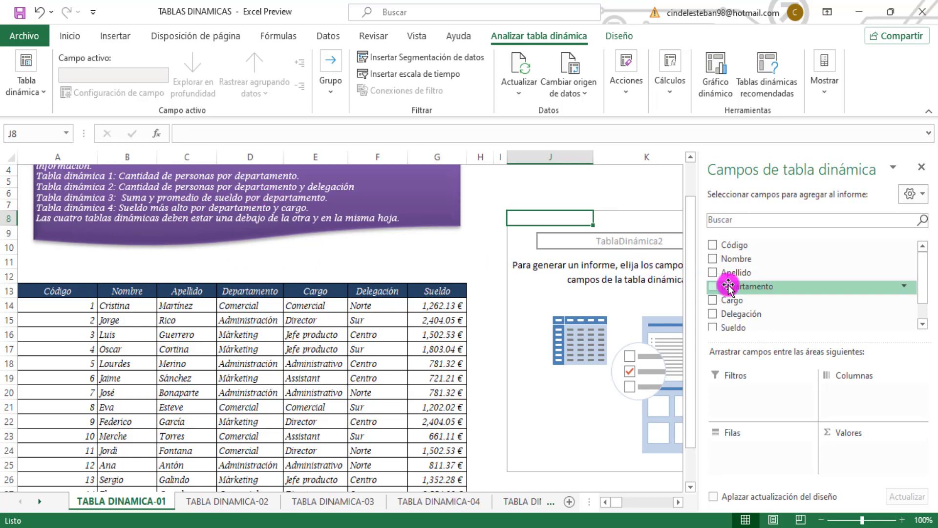
# Put Departamento in Filas and add Sueldo to Valores twice
pyautogui.moveTo(729, 285); pyautogui.dragTo(750, 454)
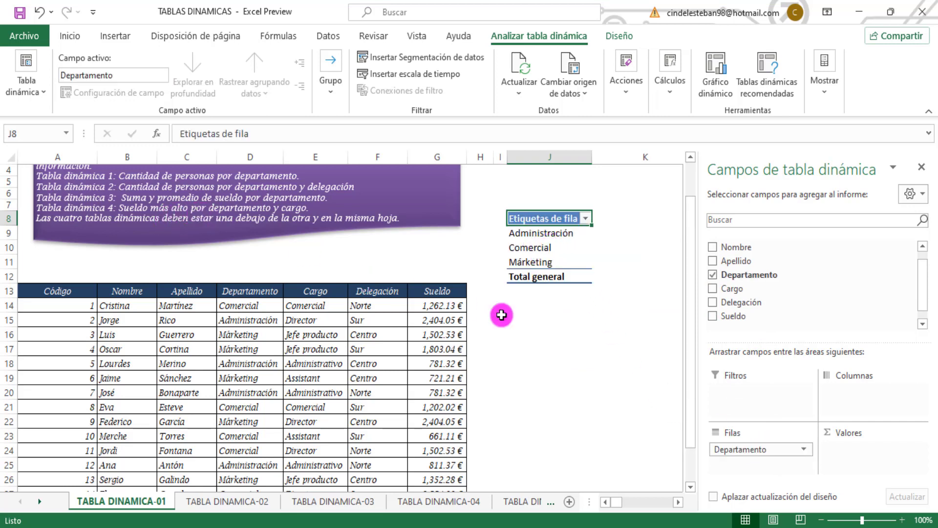
pyautogui.moveTo(725, 316)
pyautogui.mouseDown()
pyautogui.moveTo(853, 459)
pyautogui.moveTo(846, 455)
pyautogui.mouseUp()
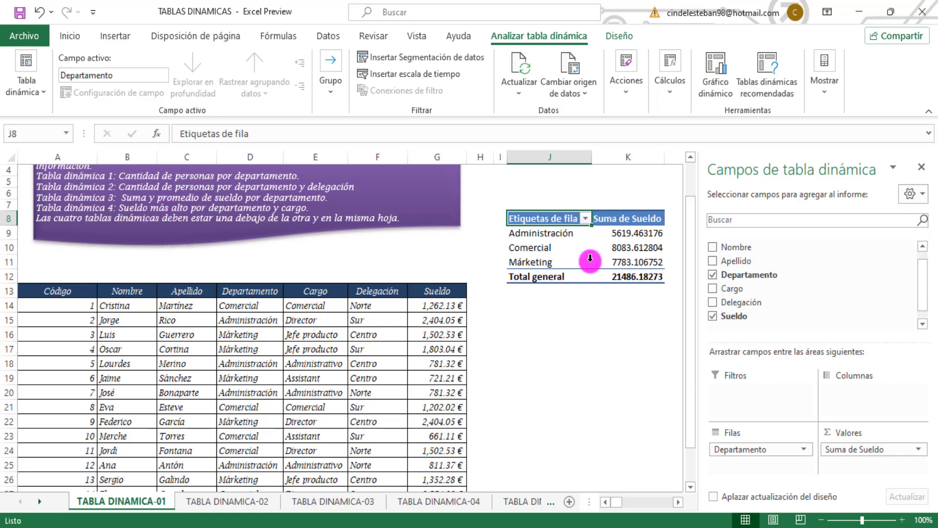
pyautogui.moveTo(725, 316); pyautogui.dragTo(860, 464)
# Change the second salary field, Suma de Sueldo2, to summarise by Promedio
pyautogui.click(921, 467)
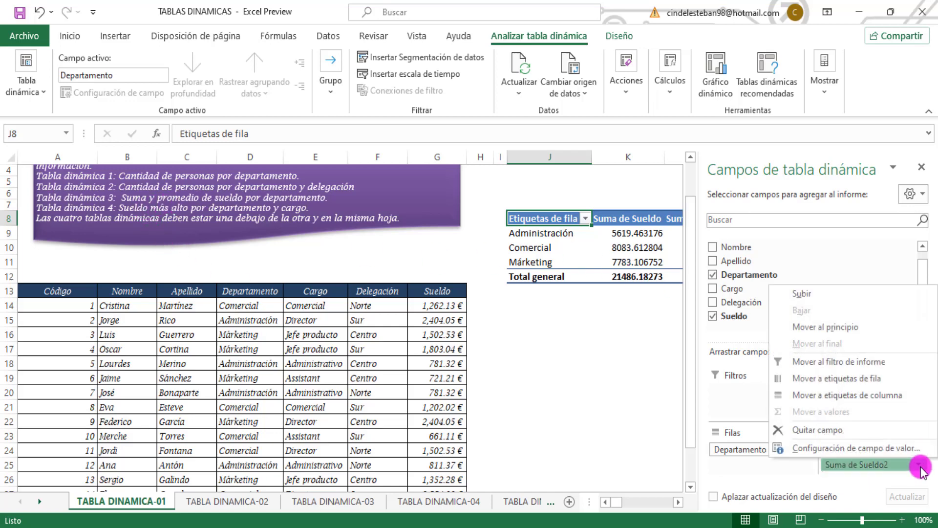
pyautogui.click(856, 453)
pyautogui.click(153, 310)
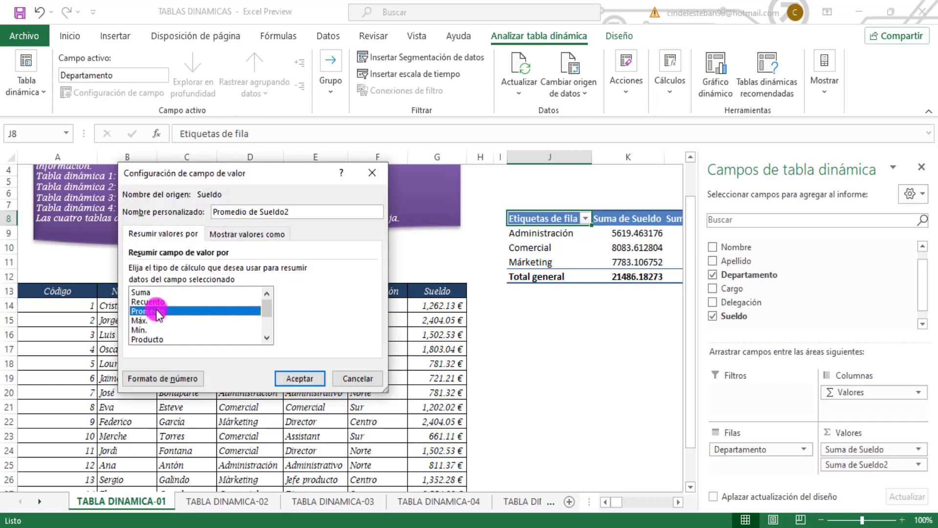
pyautogui.click(313, 393)
pyautogui.click(679, 502)
pyautogui.click(679, 502)
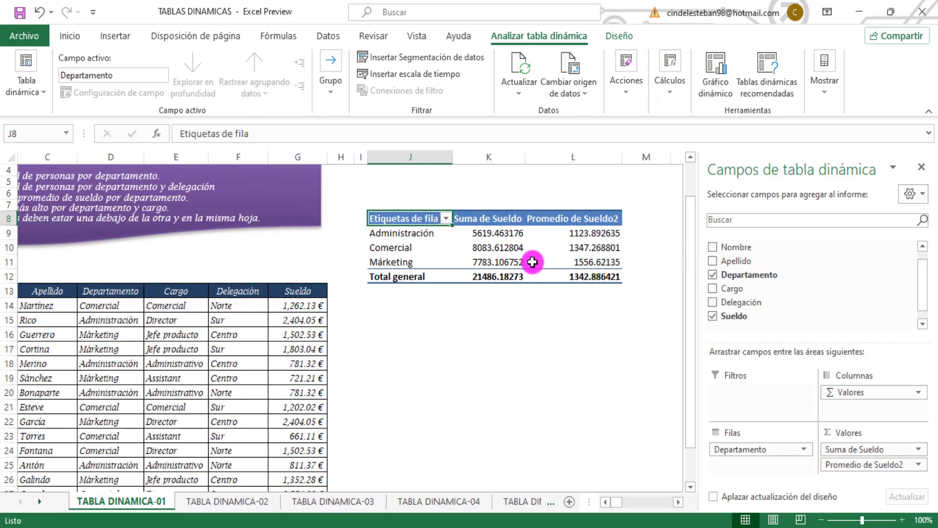
# Check the Administración and Comercial salary sum and average values
pyautogui.click(487, 233)
pyautogui.click(414, 234)
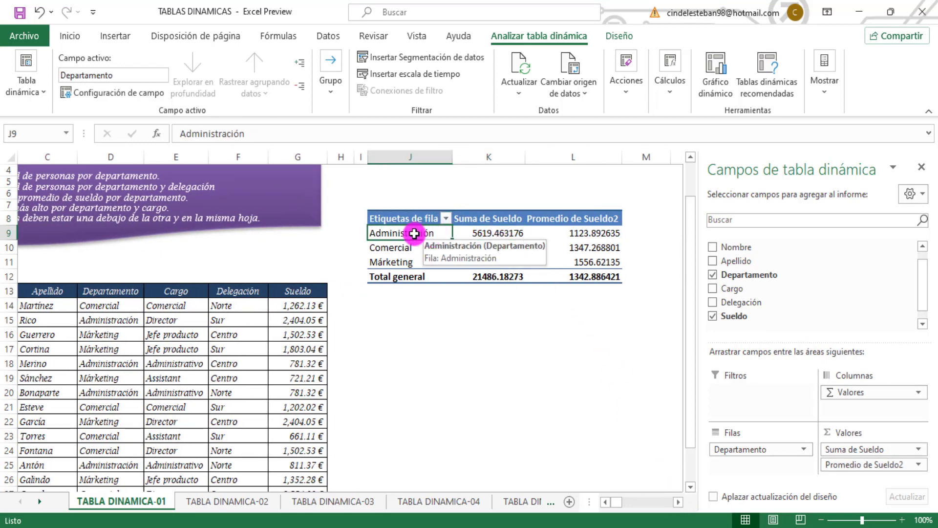
pyautogui.click(579, 235)
pyautogui.press('Down')
pyautogui.hscroll(-2, 152, 217)
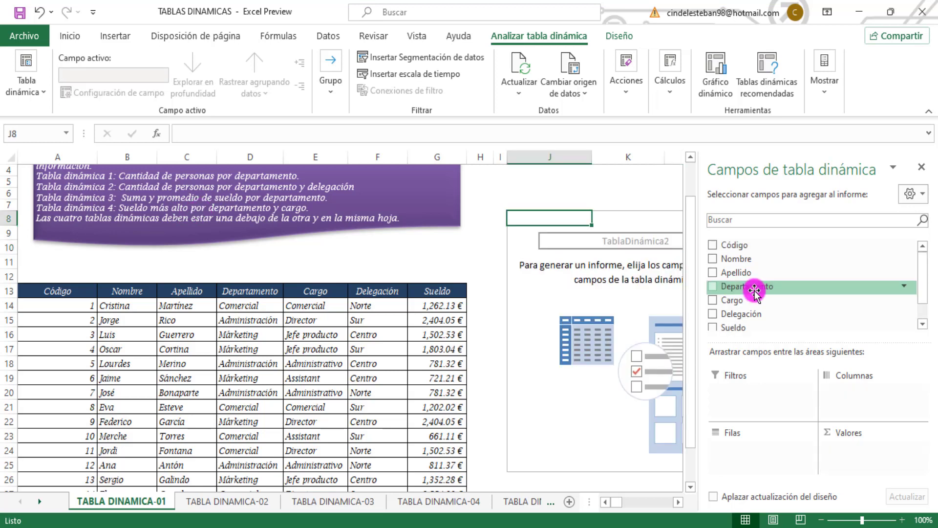
# Place Departamento in Columnas, Cargo in Filas and Sueldo summarised by Máx. in Valores
pyautogui.moveTo(748, 275); pyautogui.dragTo(864, 393)
pyautogui.moveTo(734, 292); pyautogui.dragTo(742, 449)
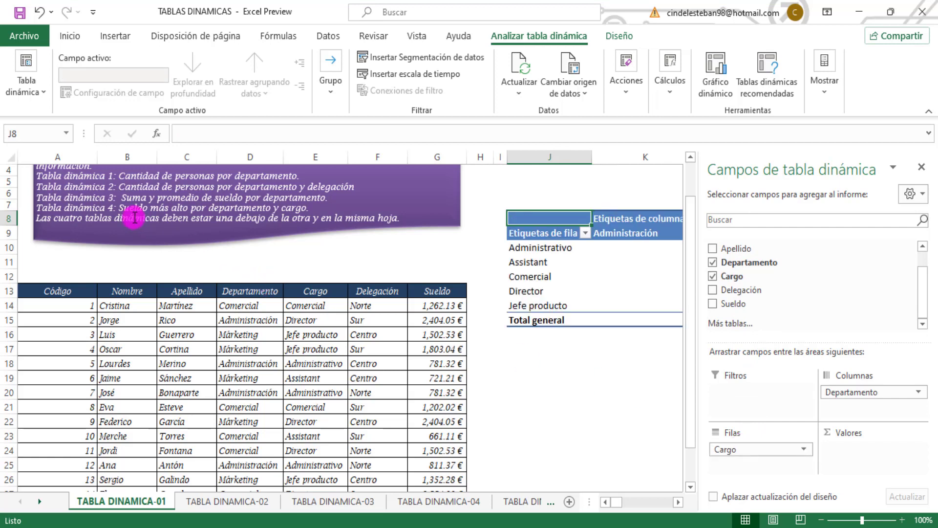
pyautogui.moveTo(733, 303); pyautogui.dragTo(859, 450)
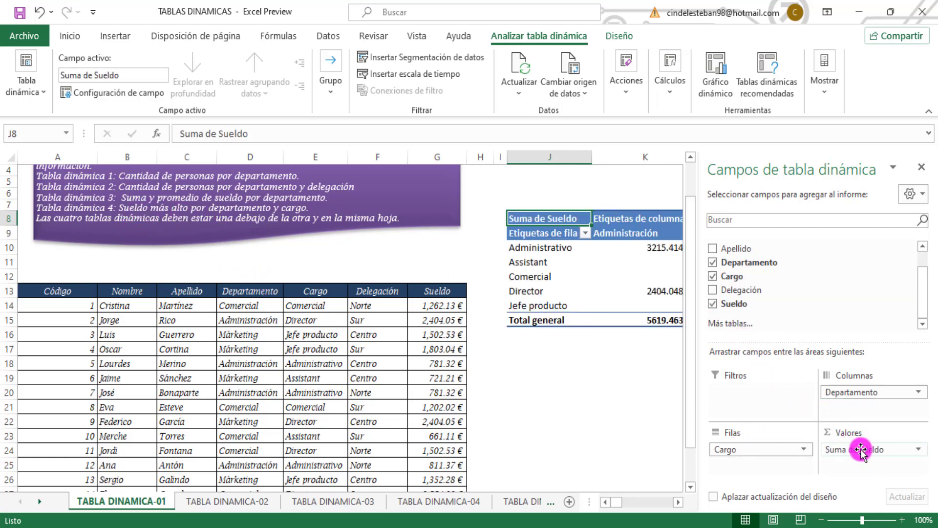
pyautogui.click(917, 448)
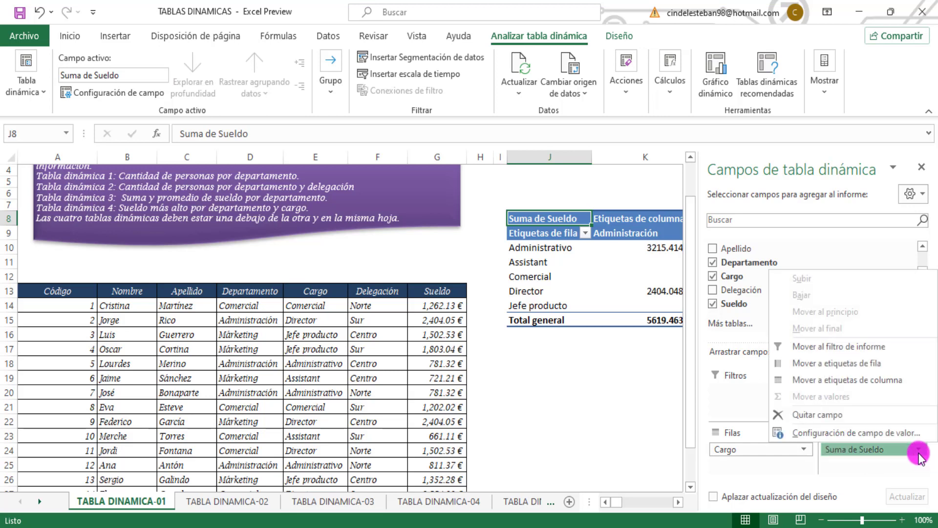
pyautogui.click(860, 433)
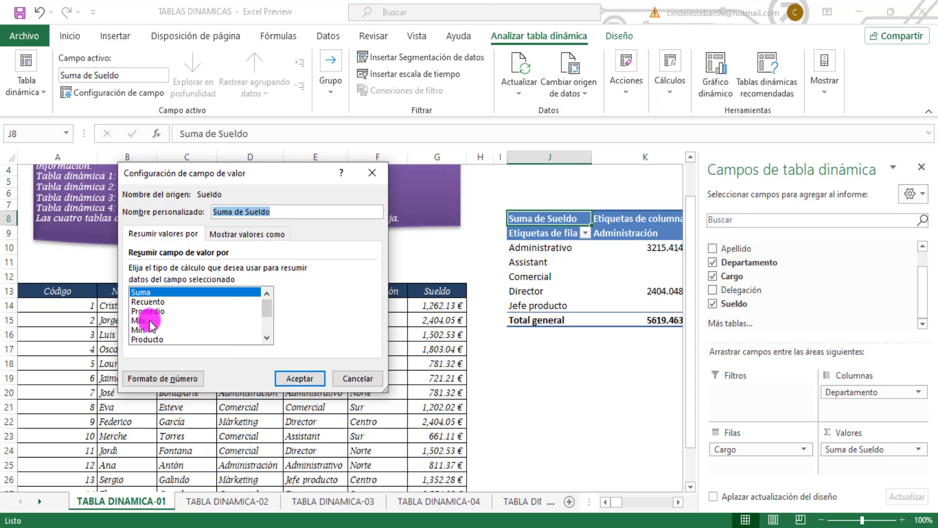
pyautogui.doubleClick(142, 320)
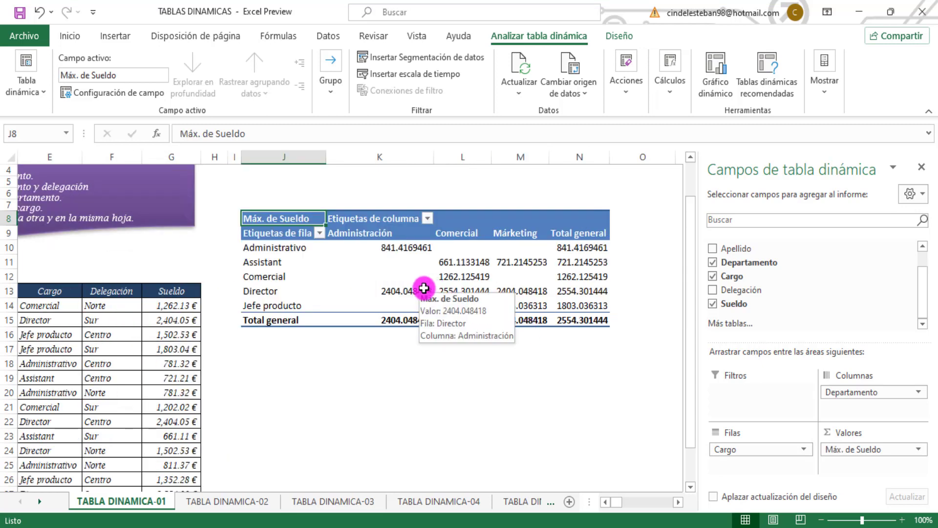
# Inspect the Administrativo maximum salary, cancelling the show-detail prompt that appears
pyautogui.click(407, 248)
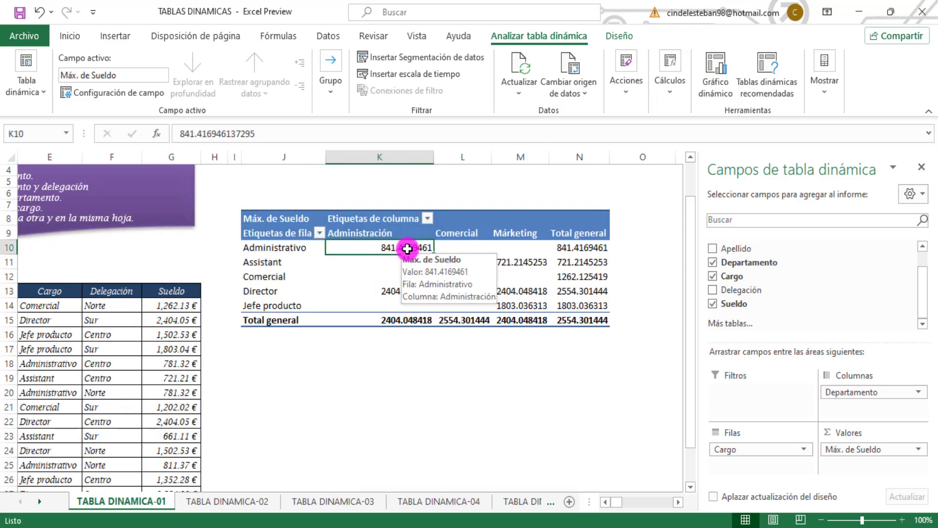
pyautogui.click(299, 251)
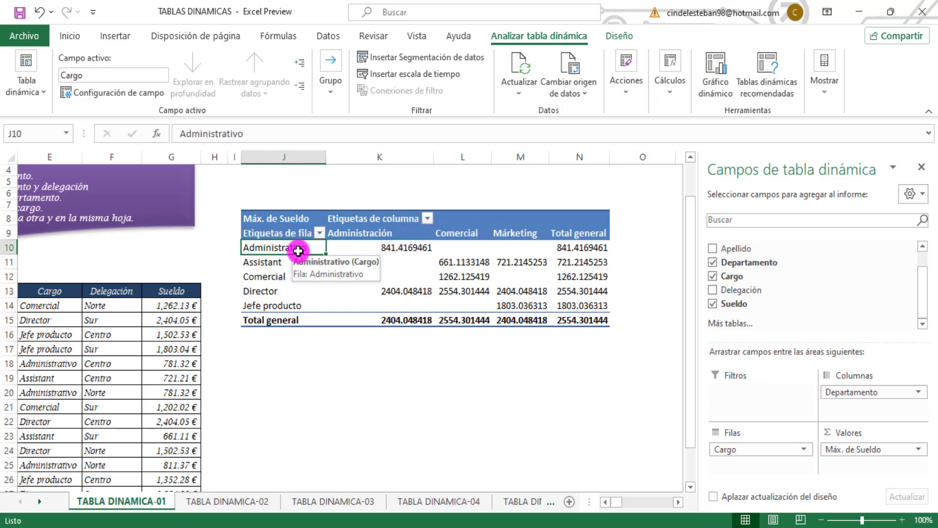
pyautogui.doubleClick(402, 233)
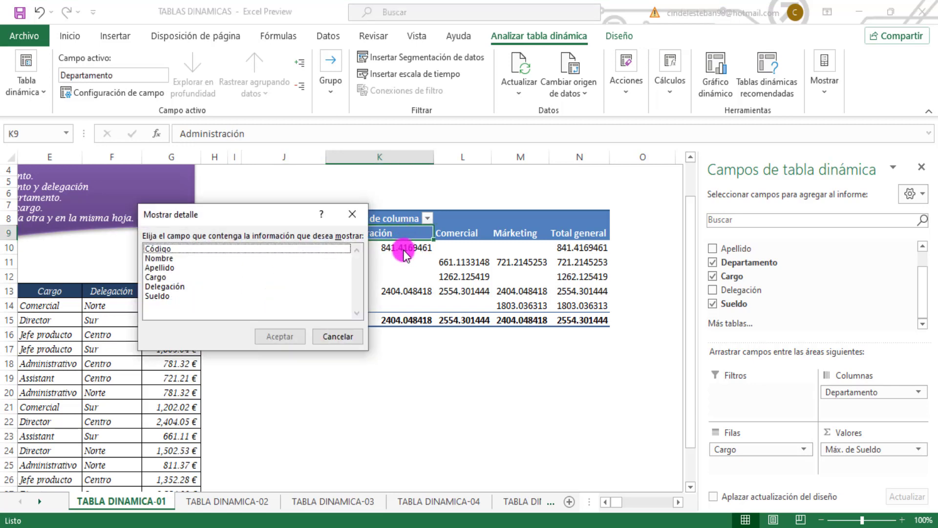
pyautogui.click(360, 216)
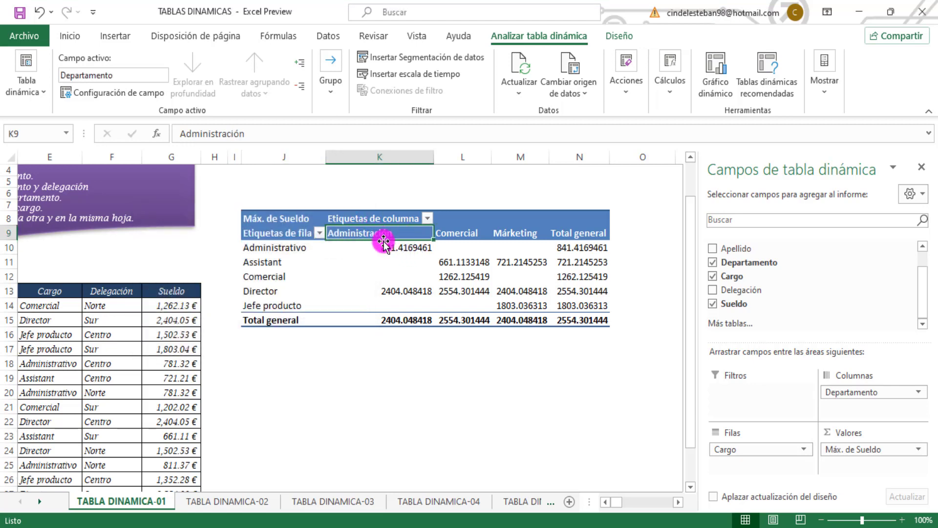
pyautogui.click(426, 274)
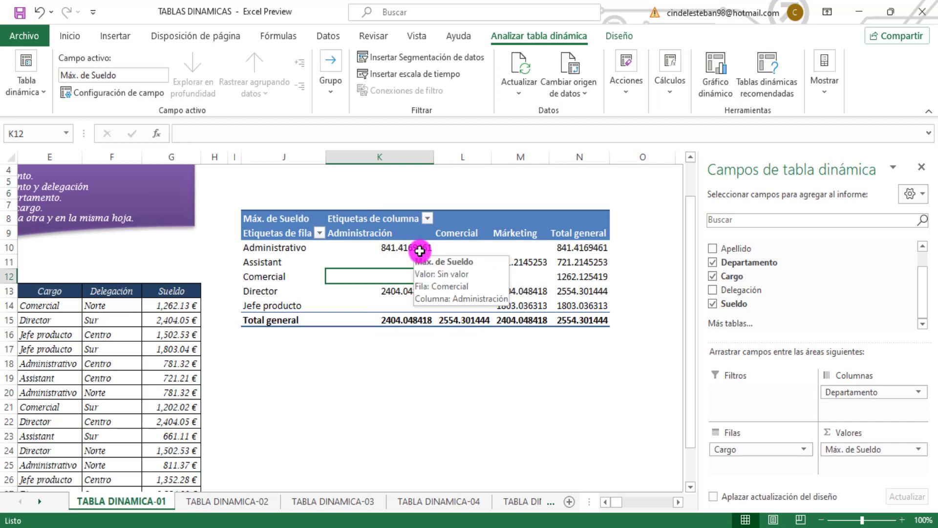
pyautogui.click(410, 250)
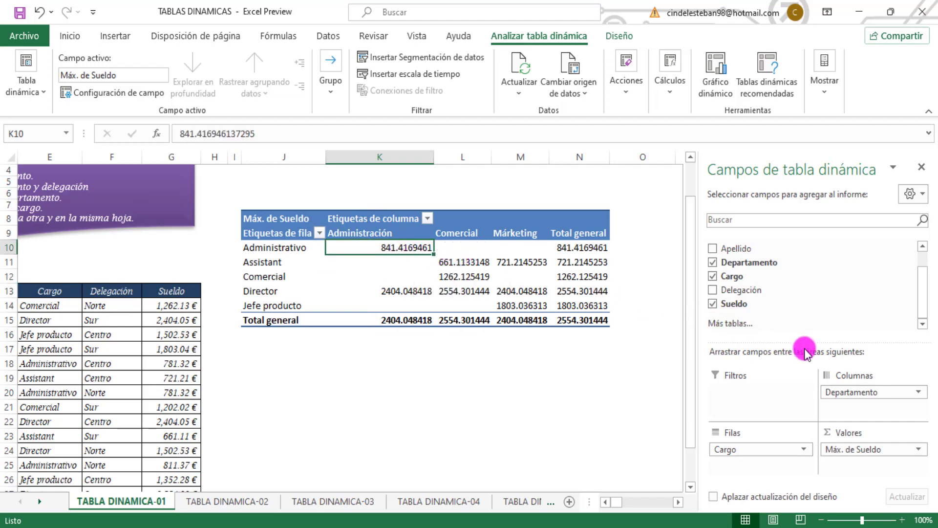
# Format the Máx. de Sueldo values as S/ currency with 0 decimals
pyautogui.click(919, 448)
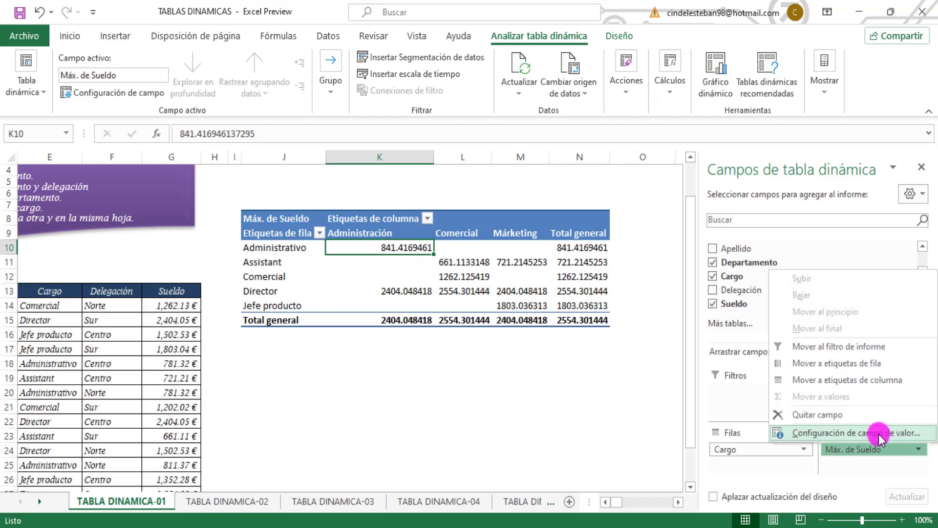
pyautogui.click(880, 433)
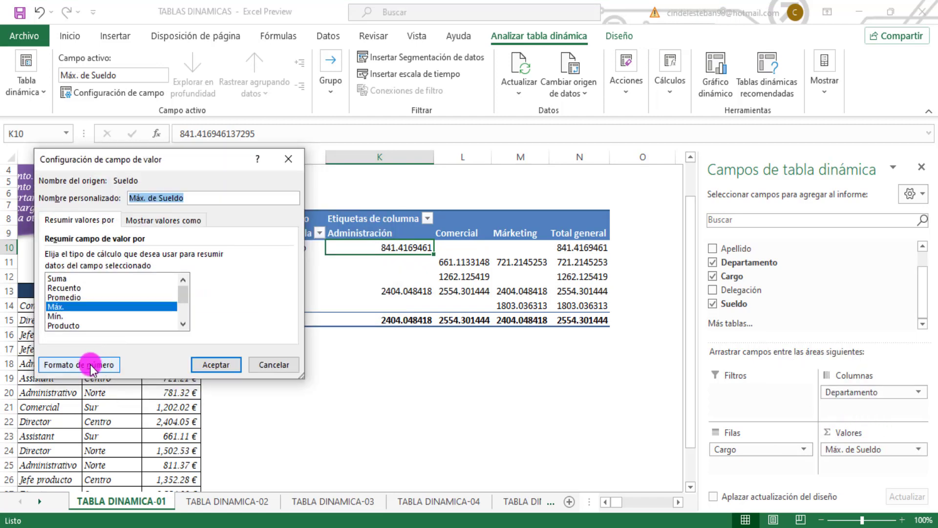
pyautogui.click(90, 365)
pyautogui.moveTo(333, 113); pyautogui.dragTo(665, 128)
pyautogui.click(641, 188)
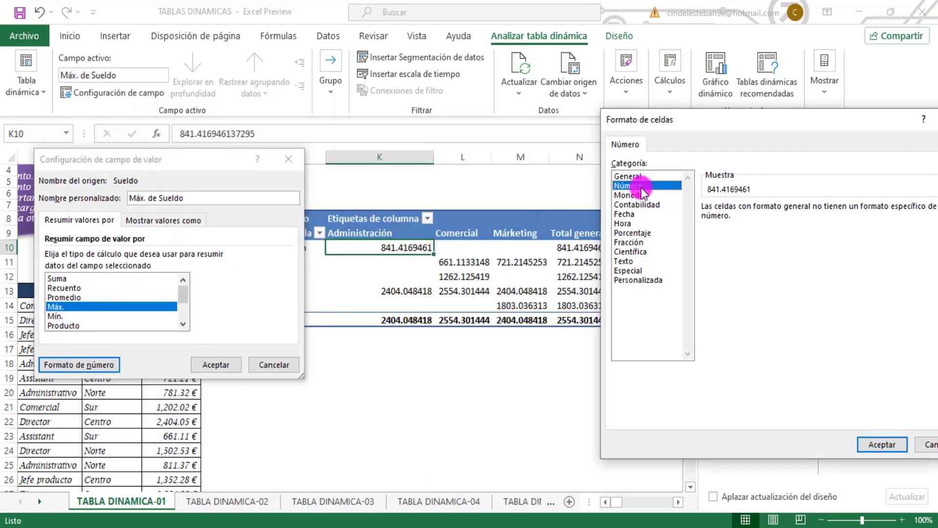
pyautogui.doubleClick(817, 212)
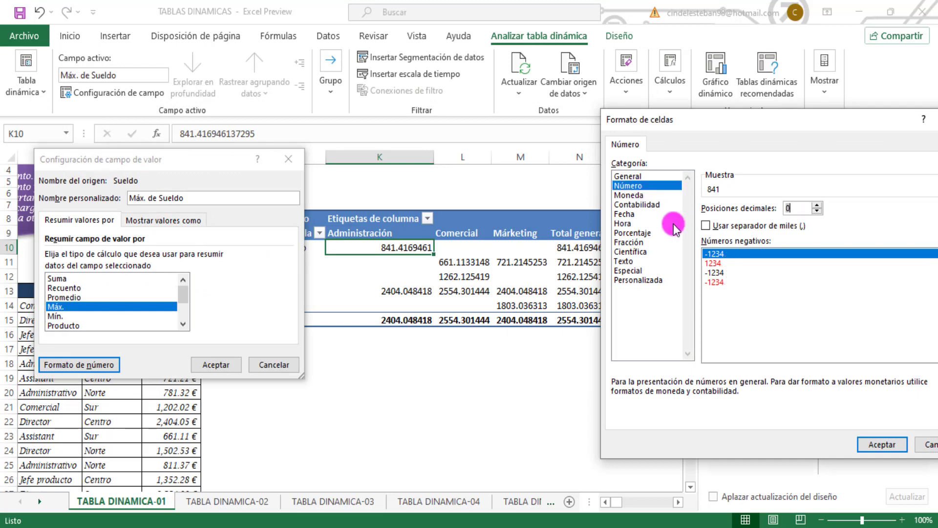
pyautogui.click(638, 195)
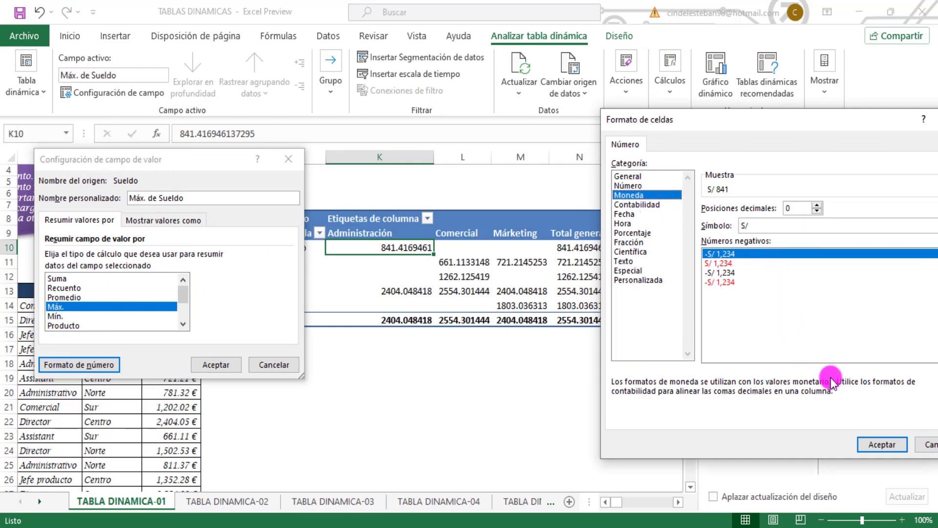
pyautogui.click(874, 446)
pyautogui.press('Return')
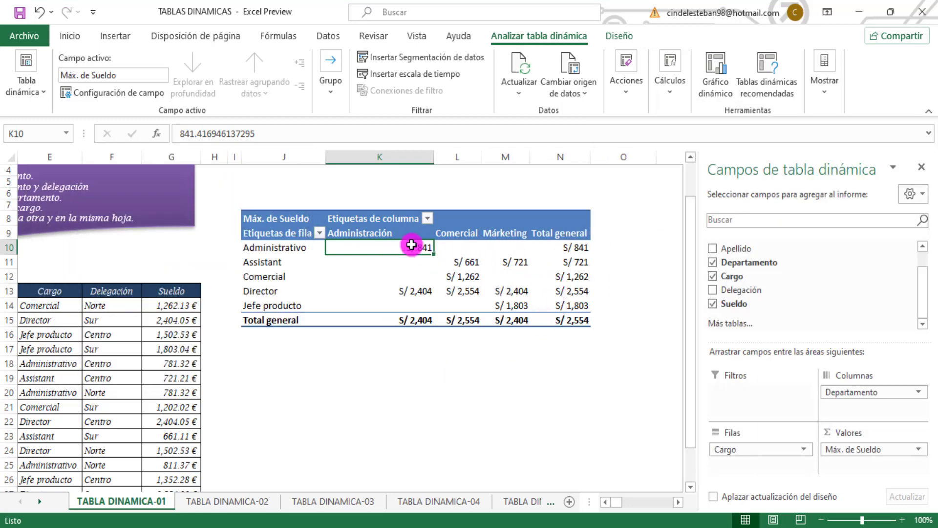
# Check the Director and Assistant maximums in Márketing and glance at TABLA DINAMICA-02
pyautogui.click(518, 285)
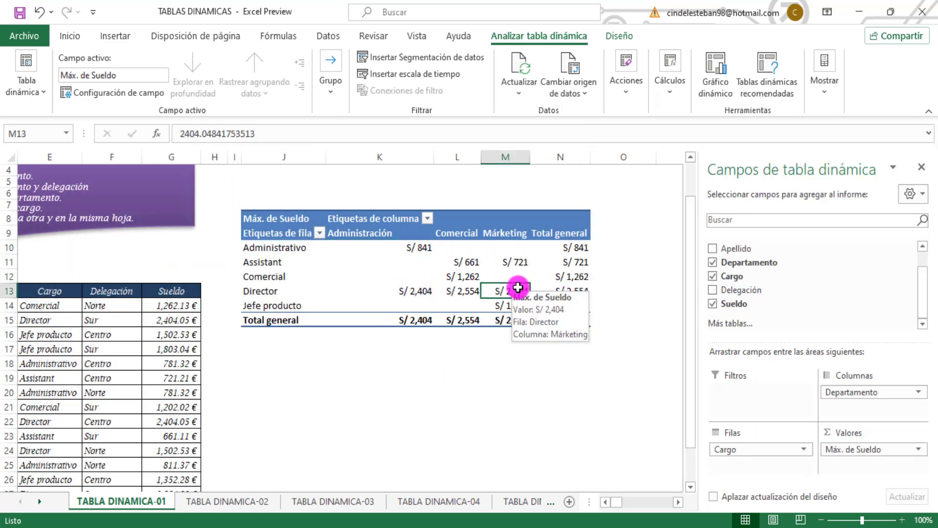
pyautogui.click(513, 264)
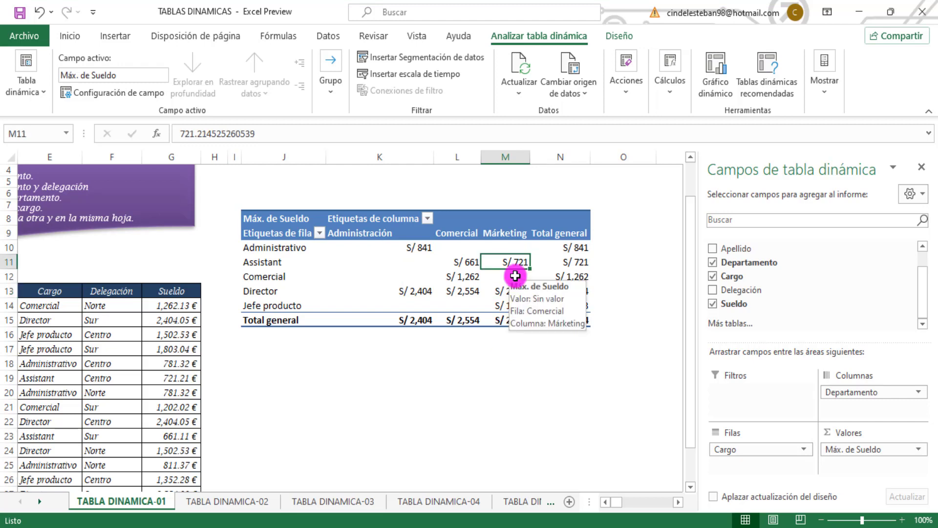
pyautogui.click(606, 503)
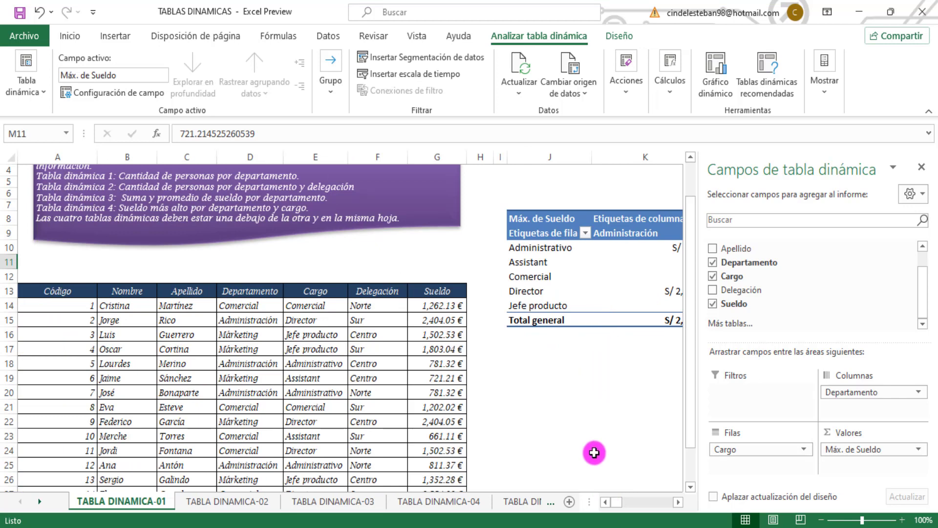
pyautogui.click(262, 499)
pyautogui.click(136, 499)
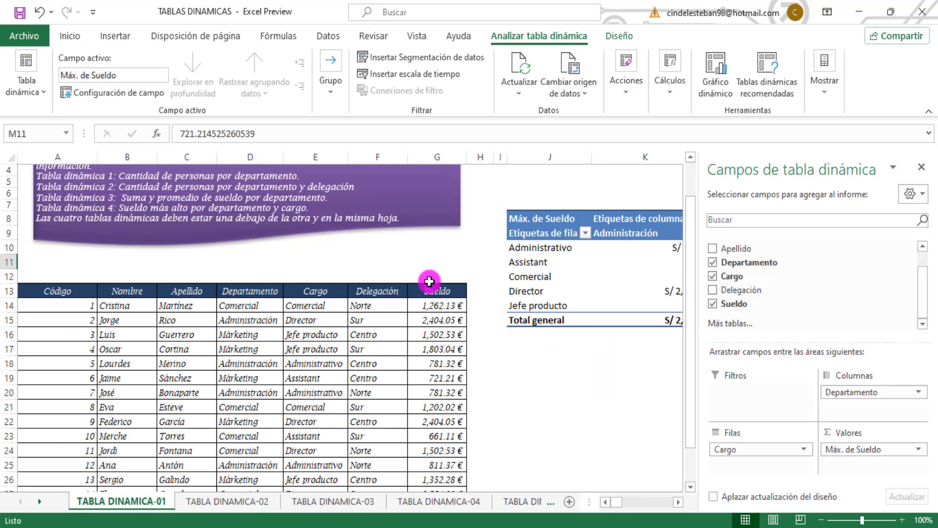